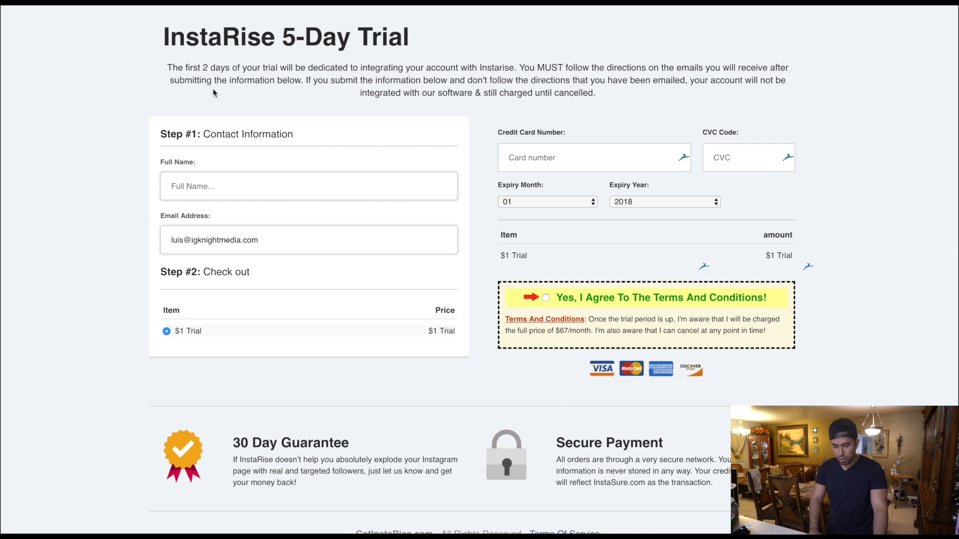
- Switch to the Stripe dashboard and create a new customer with a placeholder e-mail address and the description "test"
click(175, 2)
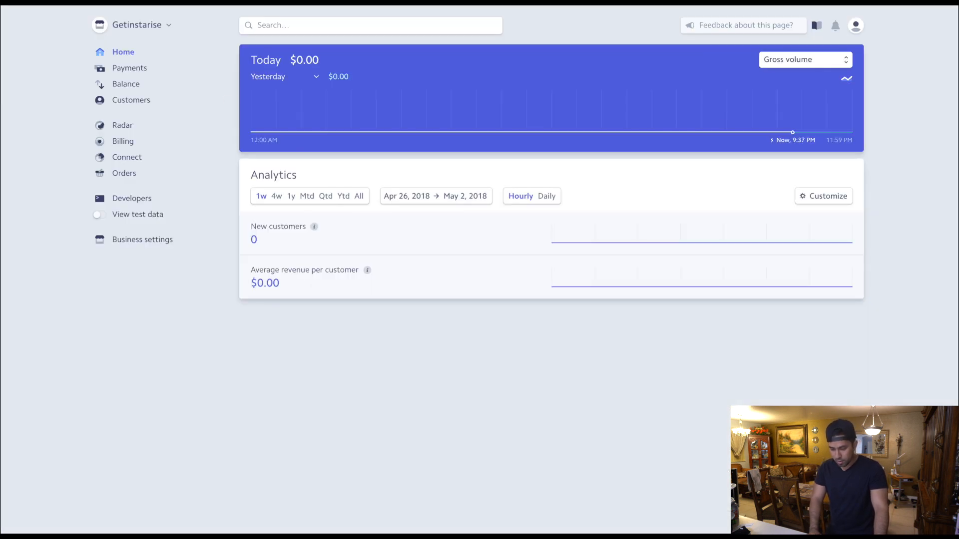
click(132, 101)
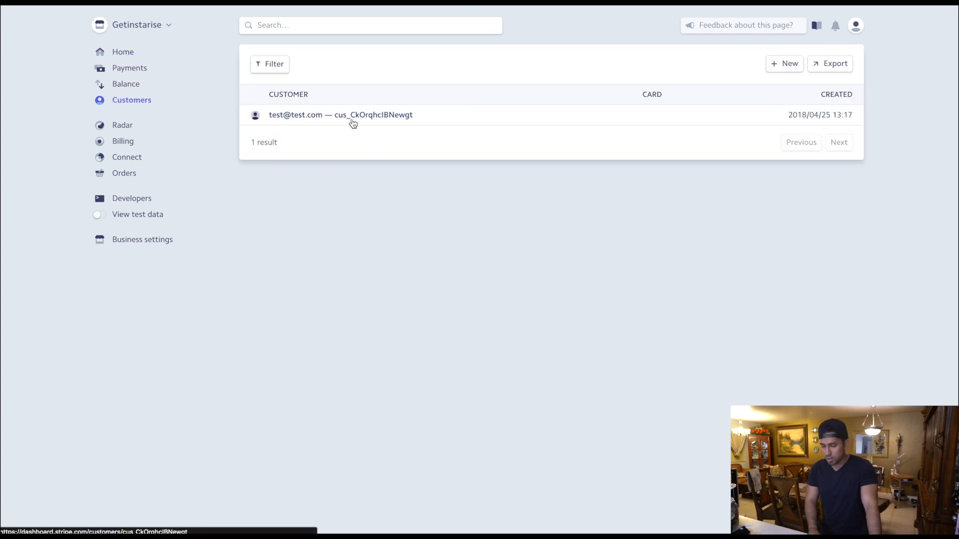
click(784, 64)
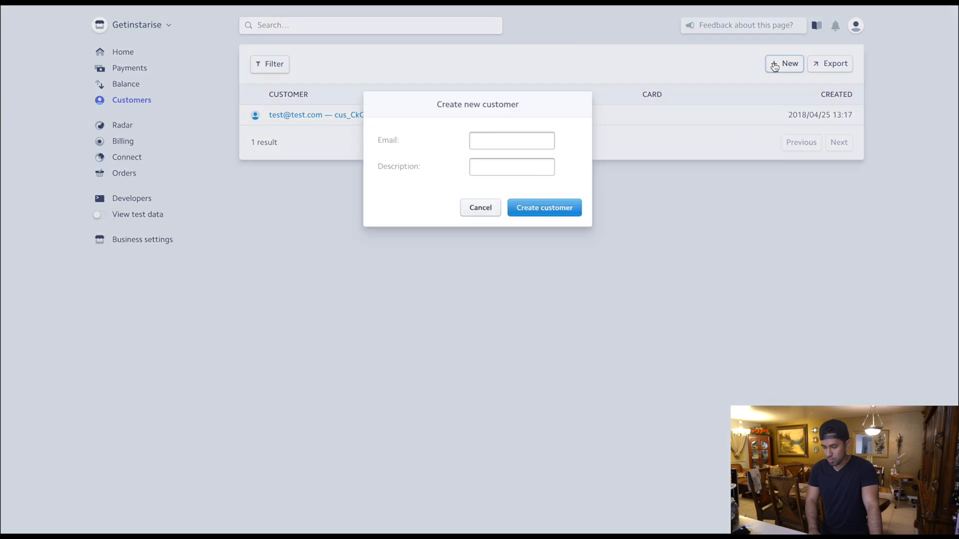
click(514, 134)
text(test@test.com)
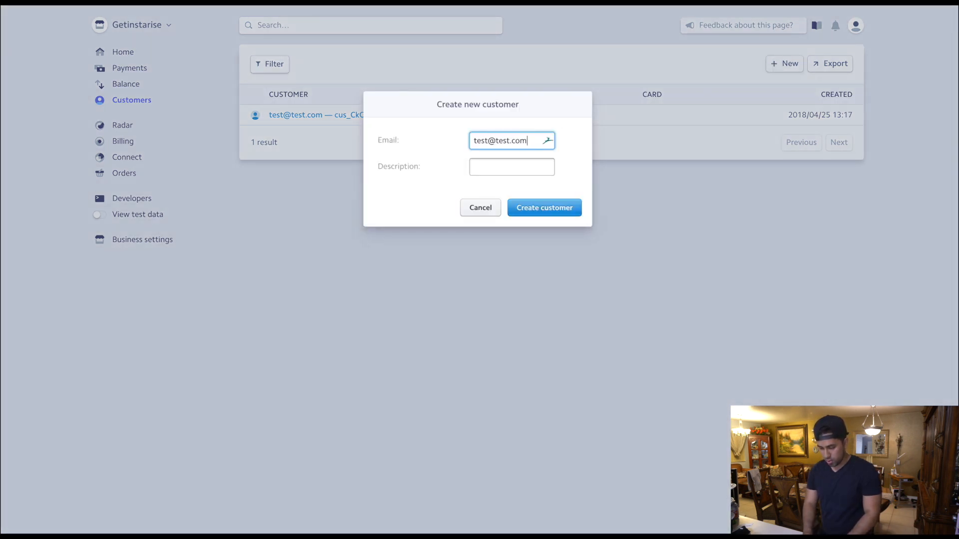
key(Tab)
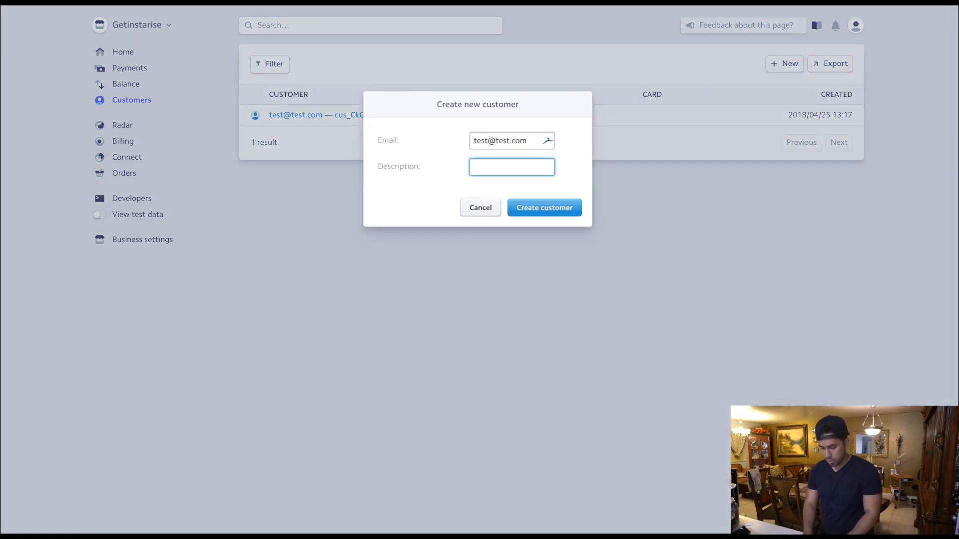
text(test)
click(539, 208)
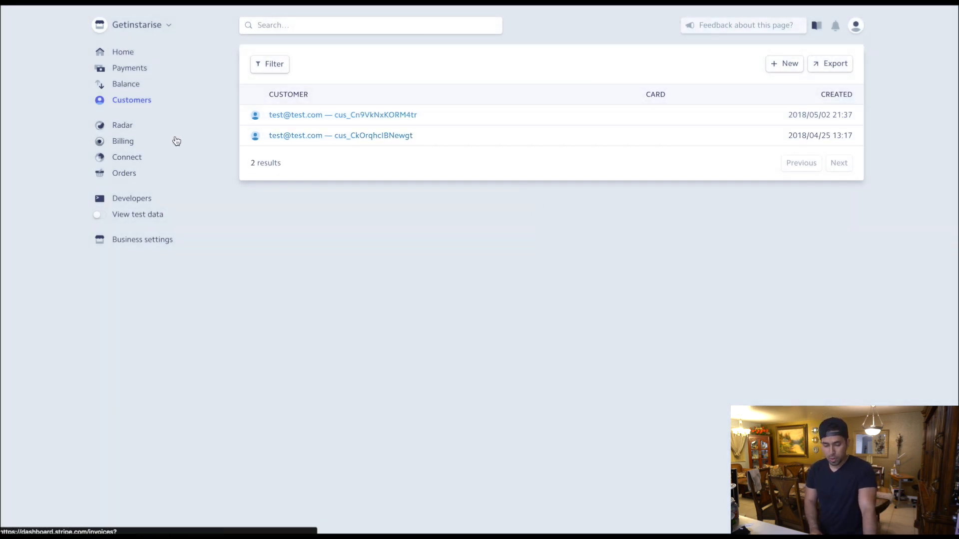
- Create a new billing product named "CF Test Video", leaving the unit label and statement descriptor blank
click(126, 144)
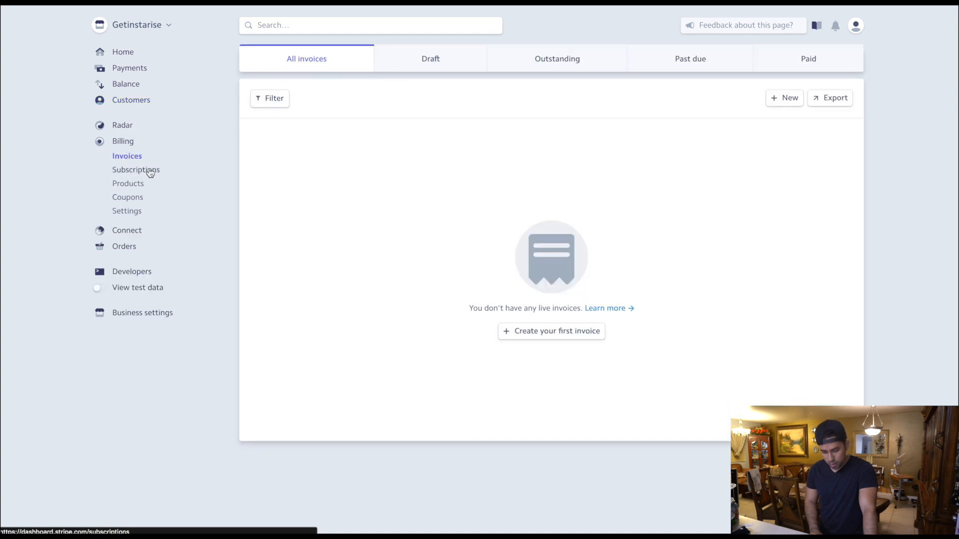
click(132, 192)
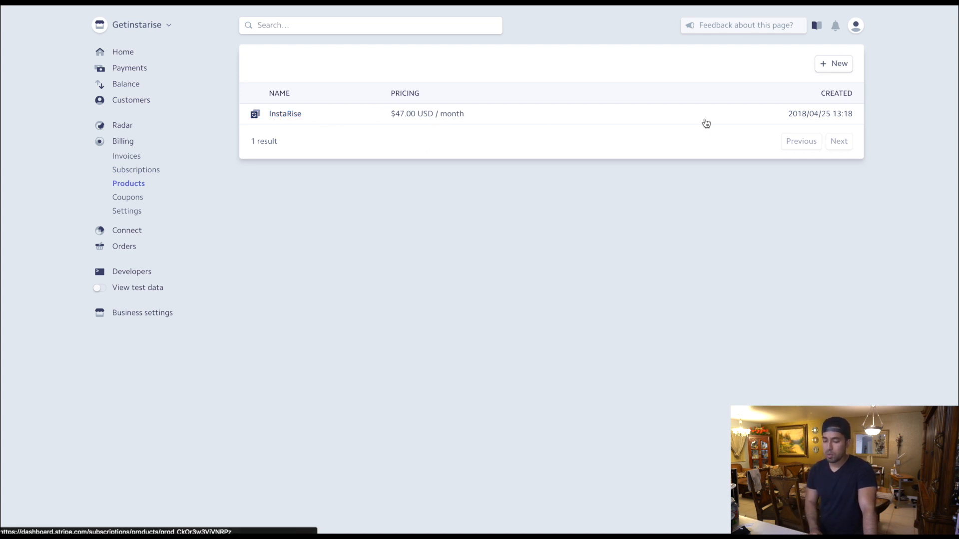
click(834, 64)
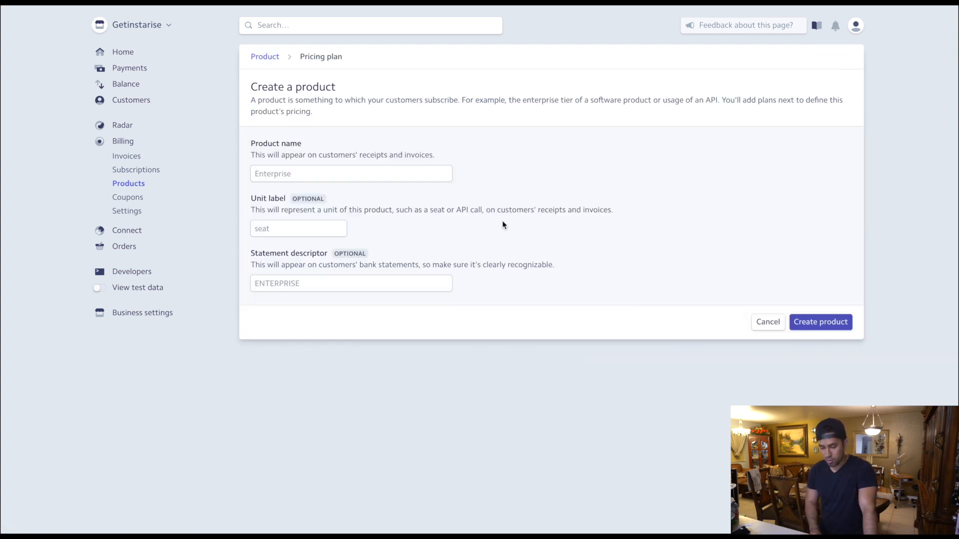
click(314, 173)
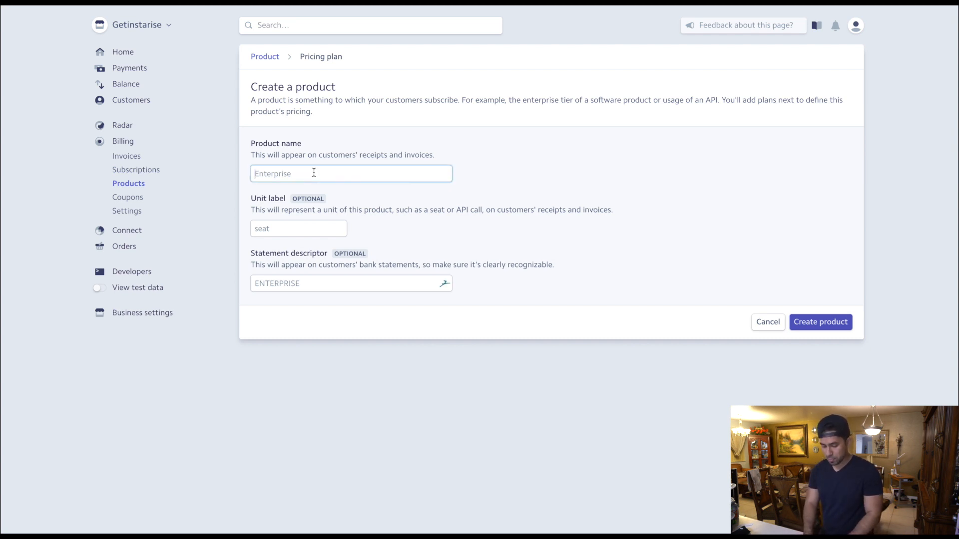
text(CF Test)
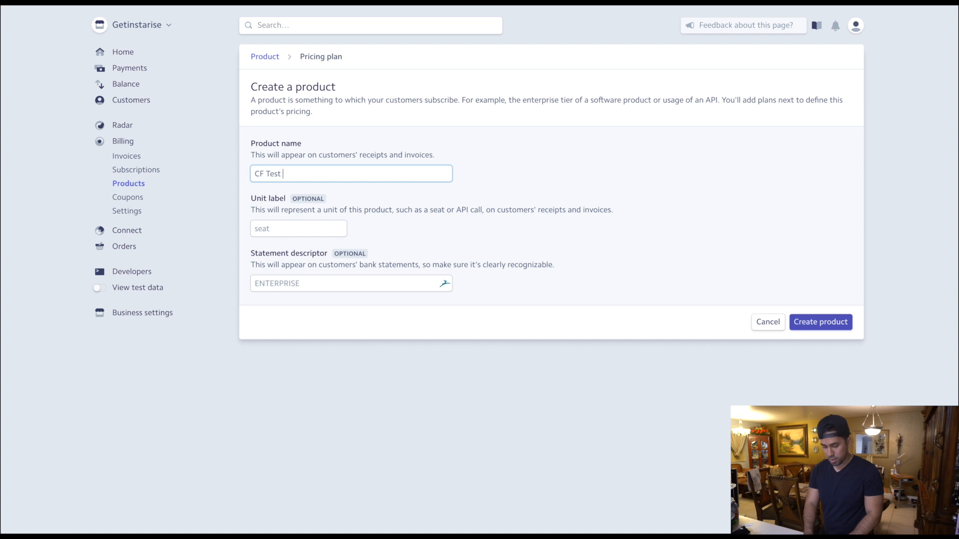
text( Video)
key(Tab)
click(824, 323)
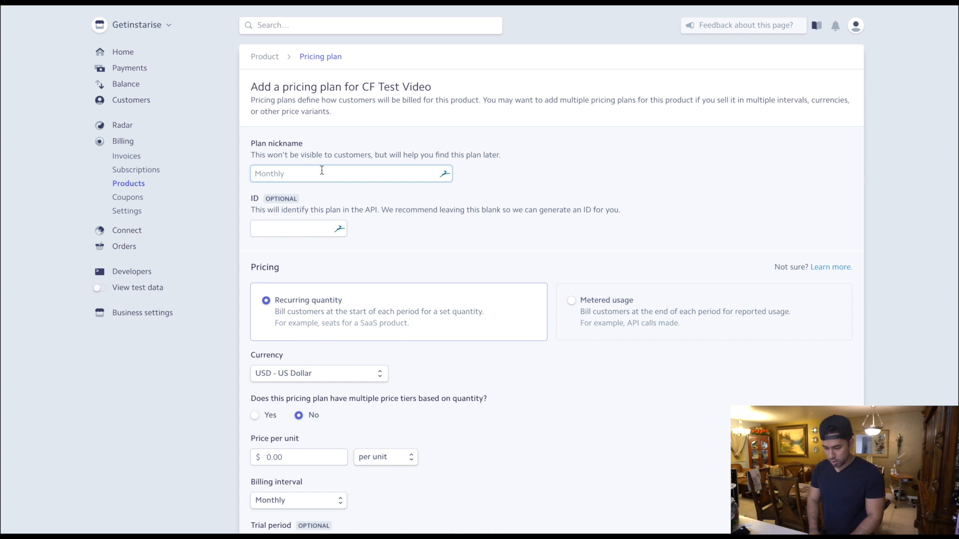
- Enter 17 as the nickname of the pricing plan for CF Test Video
click(285, 160)
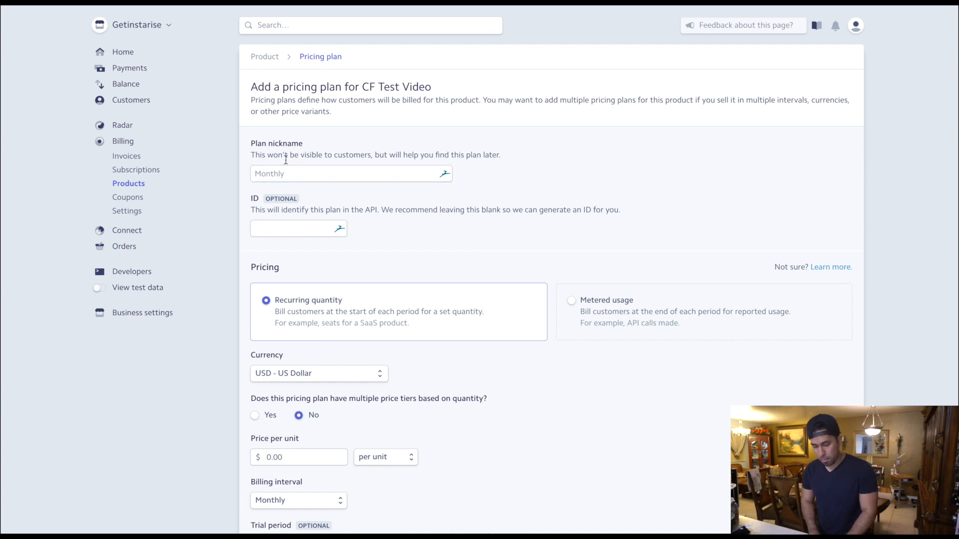
click(277, 174)
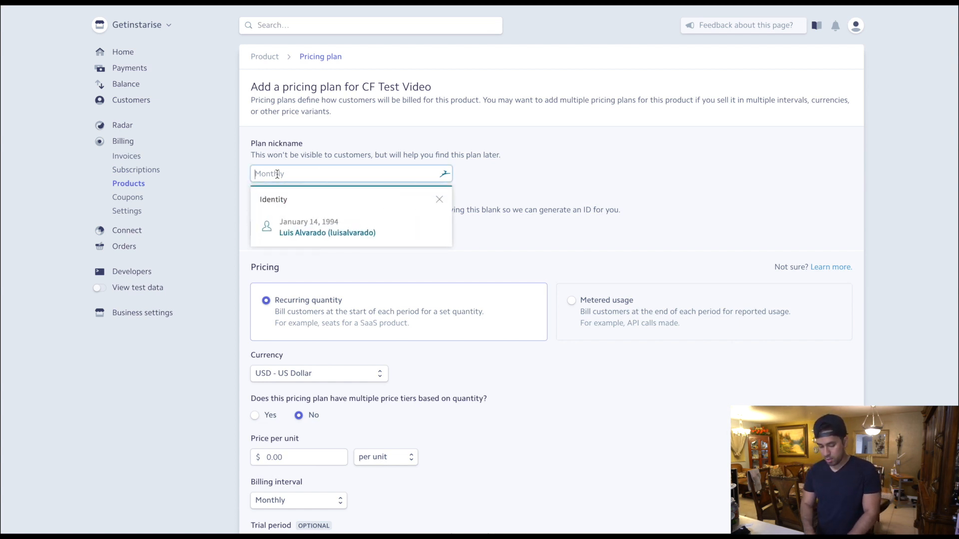
text(17)
key(Tab)
click(420, 189)
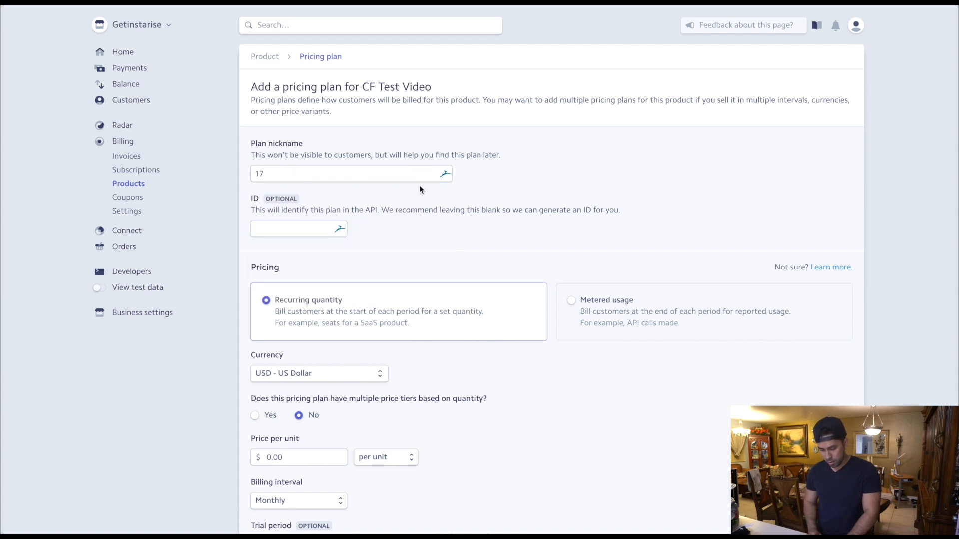
- Set the pricing plan's price per unit to 17.00 US dollars
scroll(419, 189, down, 3)
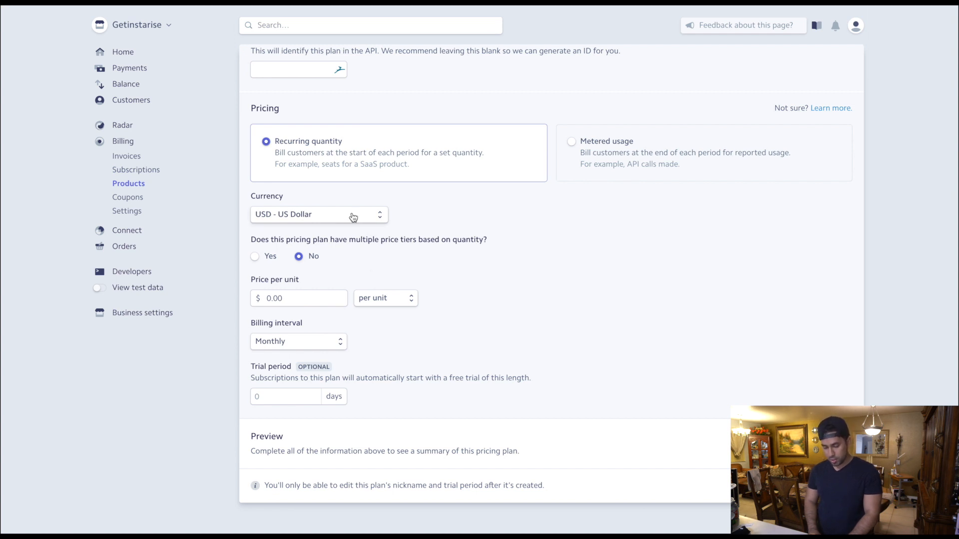
click(325, 298)
text(17)
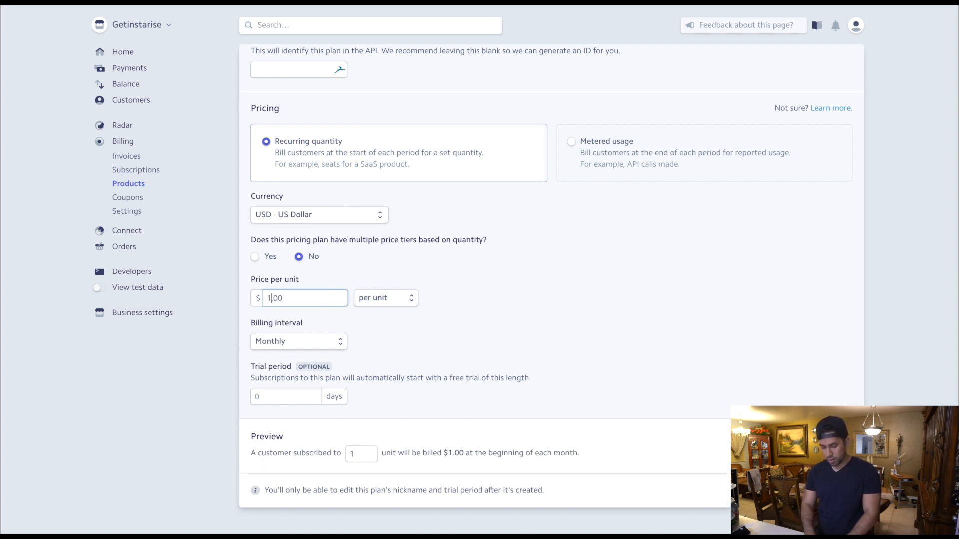
click(451, 365)
scroll(451, 364, down, 1)
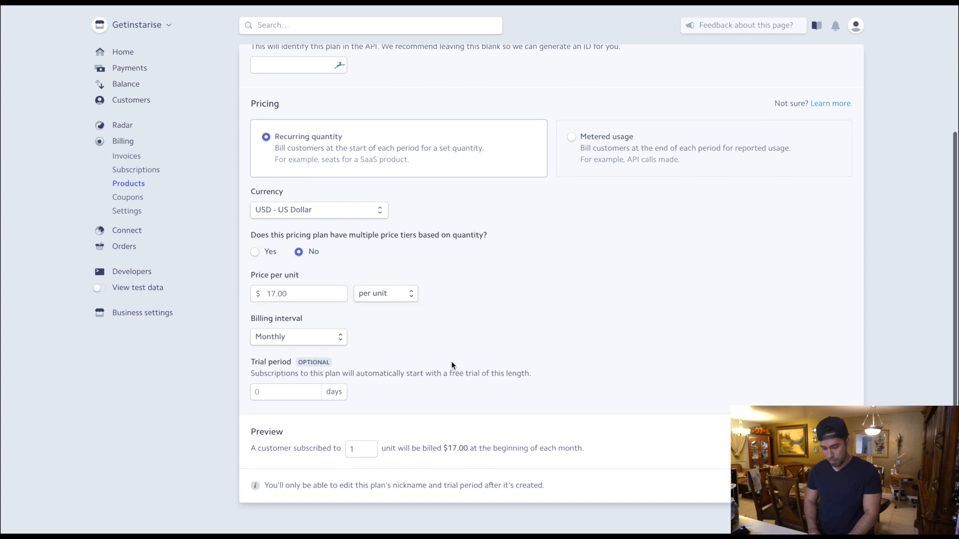
- Review the billing interval options, keep Monthly, and set the plan's trial period to 14 days
click(332, 345)
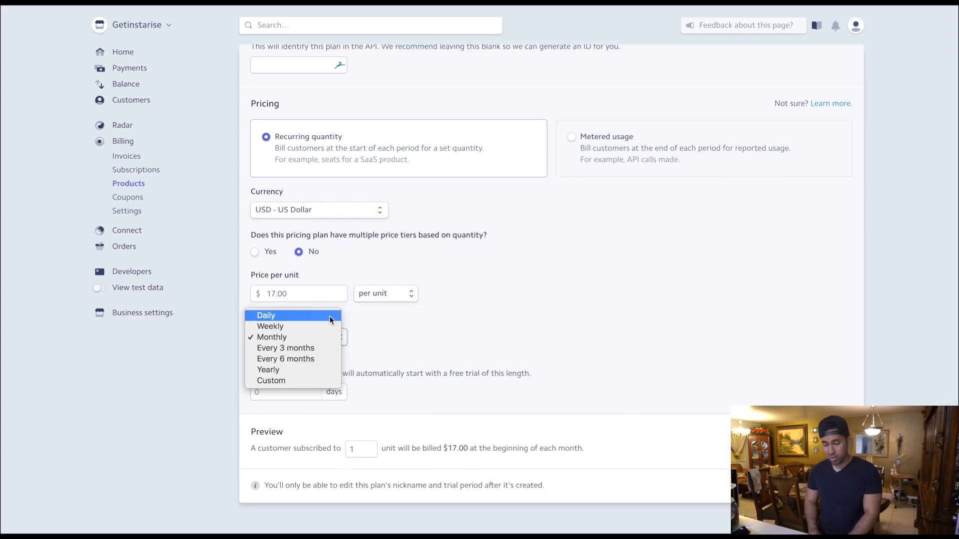
click(453, 341)
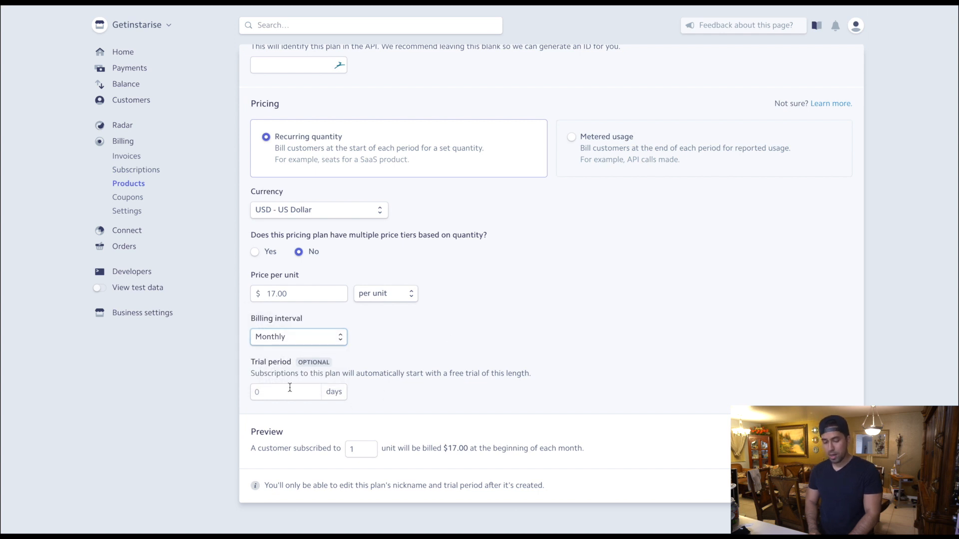
click(290, 388)
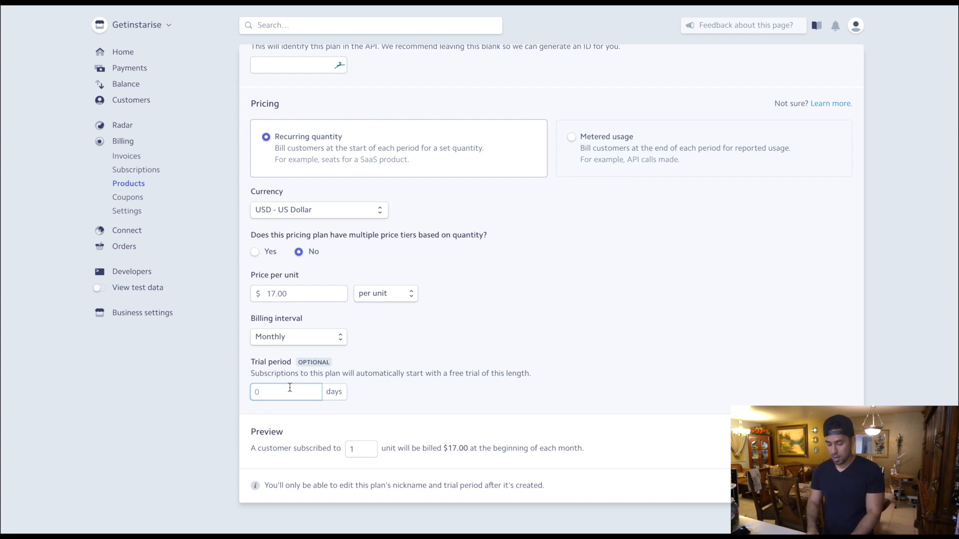
text(14)
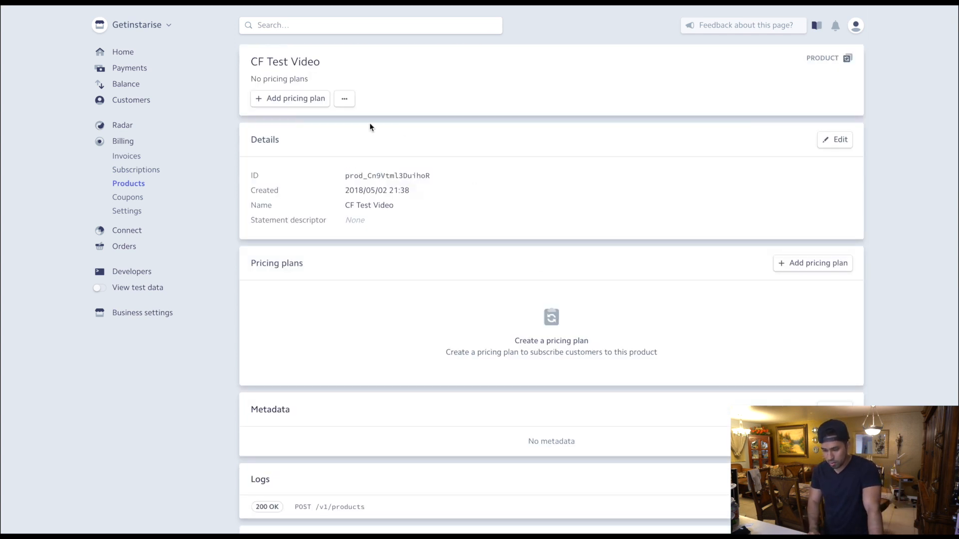
- Switch to the ClickFunnels page editor and add an Order Bump element below the terms and conditions box
scroll(507, 234, down, 2)
scroll(506, 234, up, 2)
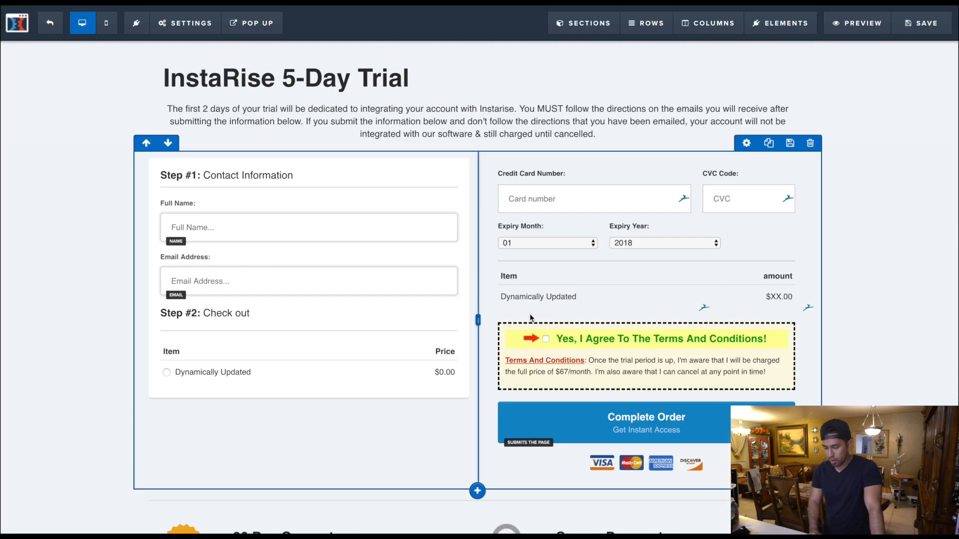
scroll(530, 315, down, 3)
scroll(686, 313, up, 1)
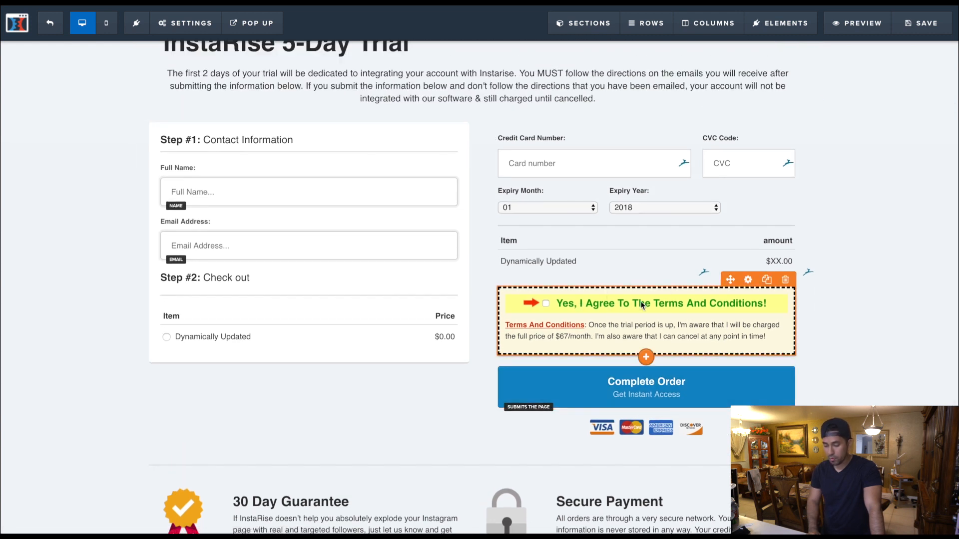
click(646, 357)
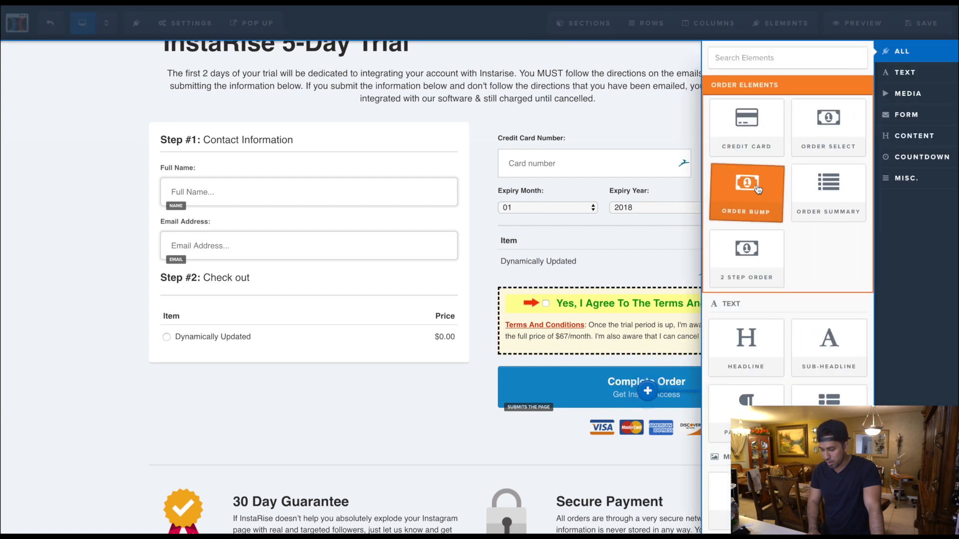
click(748, 197)
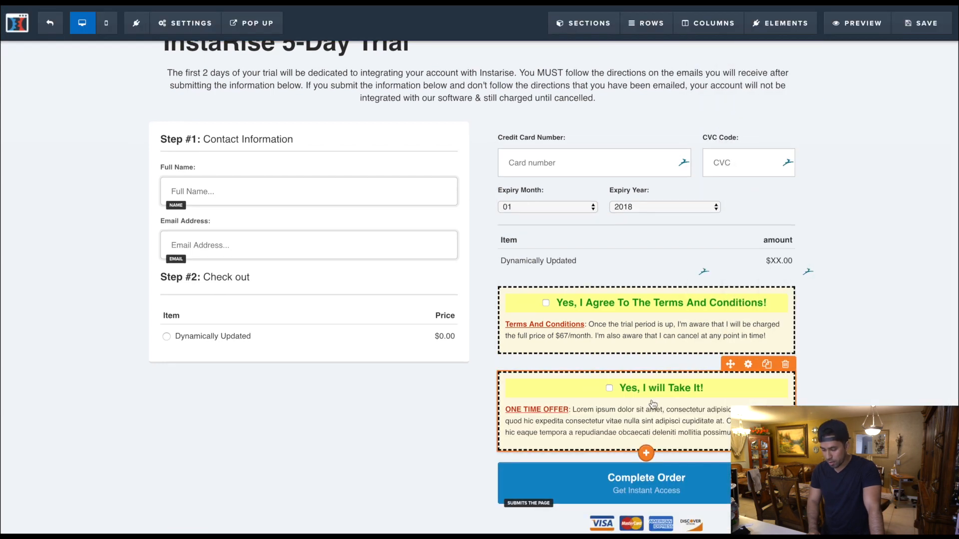
- Delete the extra "Yes, I will Take It!" order bump from the order form
scroll(624, 350, down, 2)
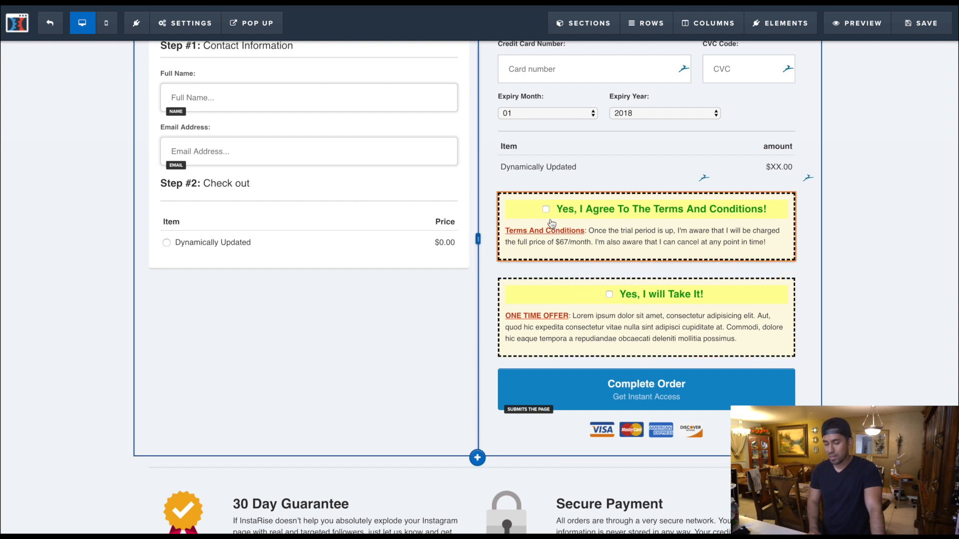
mouse_move(654, 316)
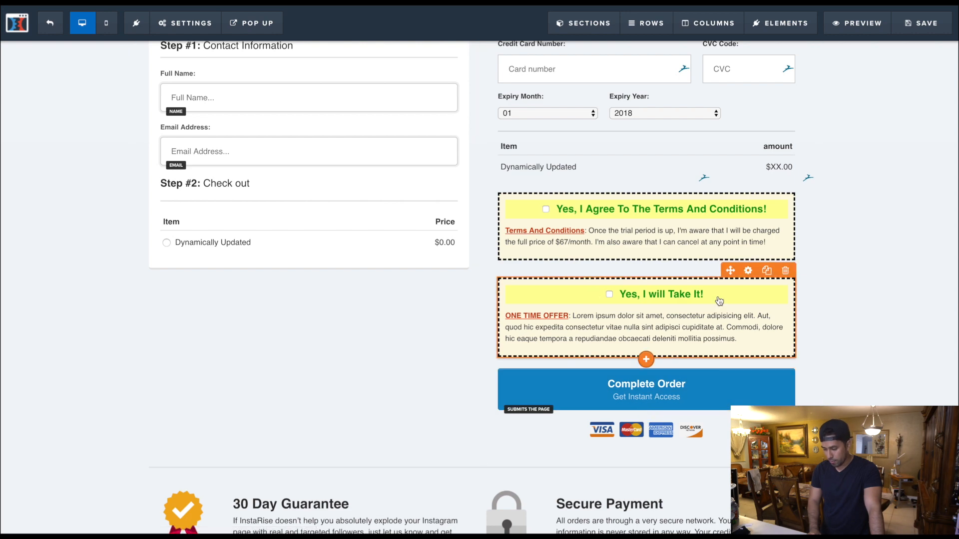
click(785, 270)
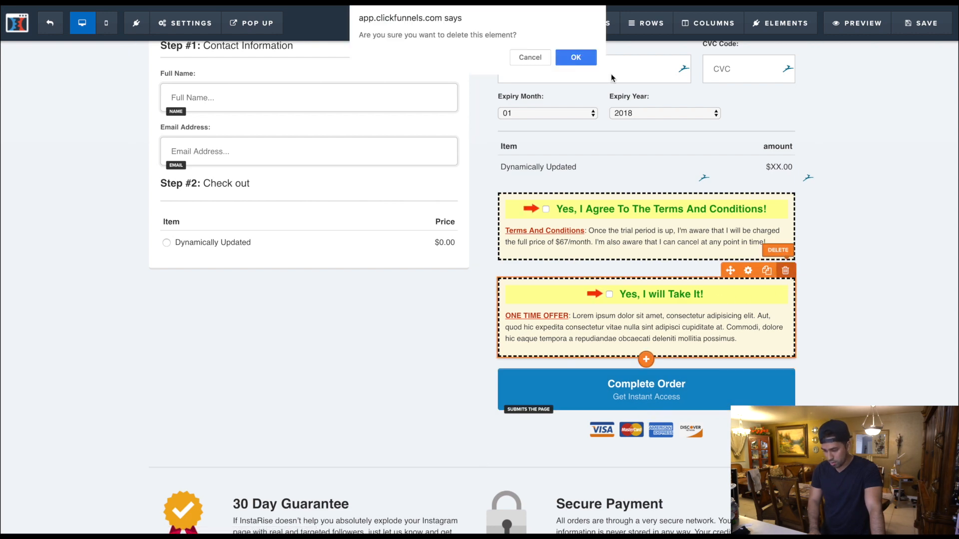
click(575, 59)
scroll(604, 234, up, 2)
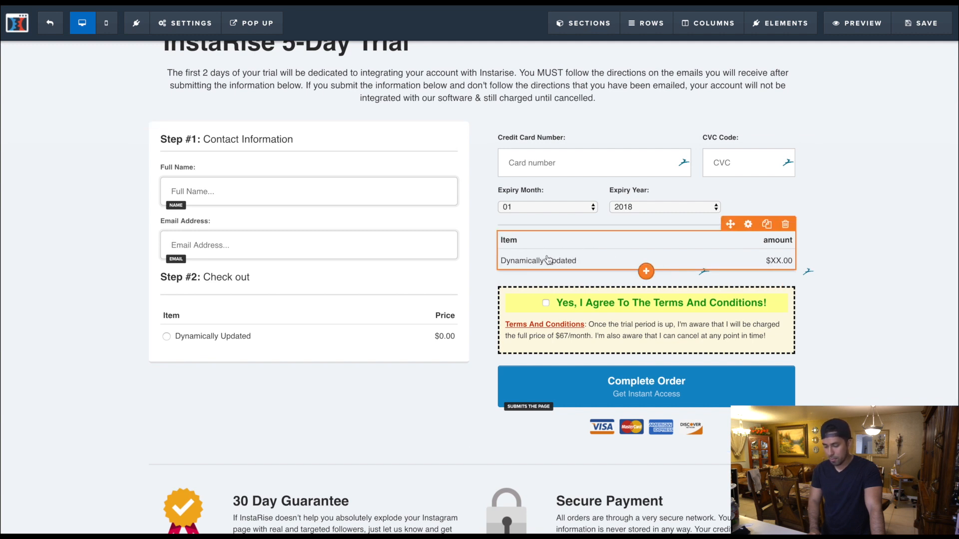
- Add an Order Summary element below the existing summary, and delete that duplicate again
click(648, 272)
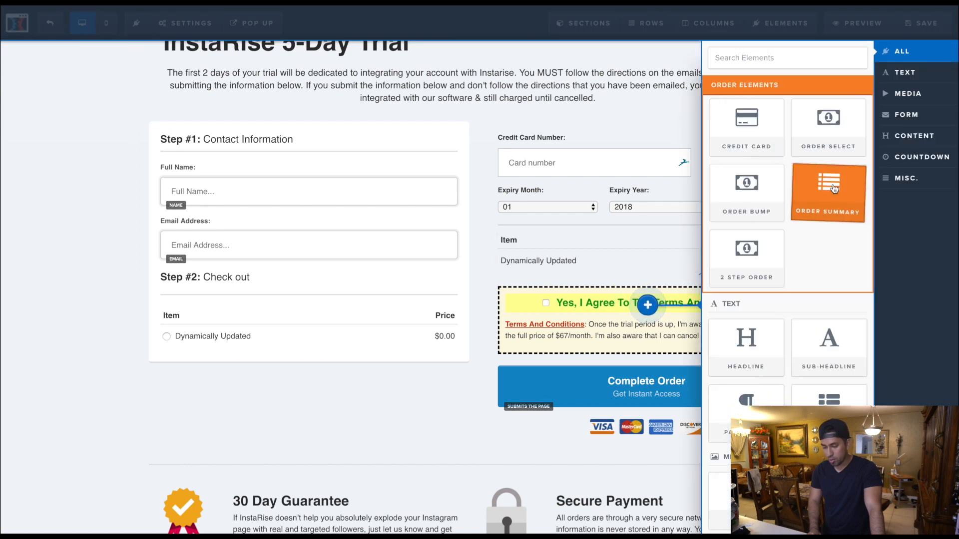
click(833, 196)
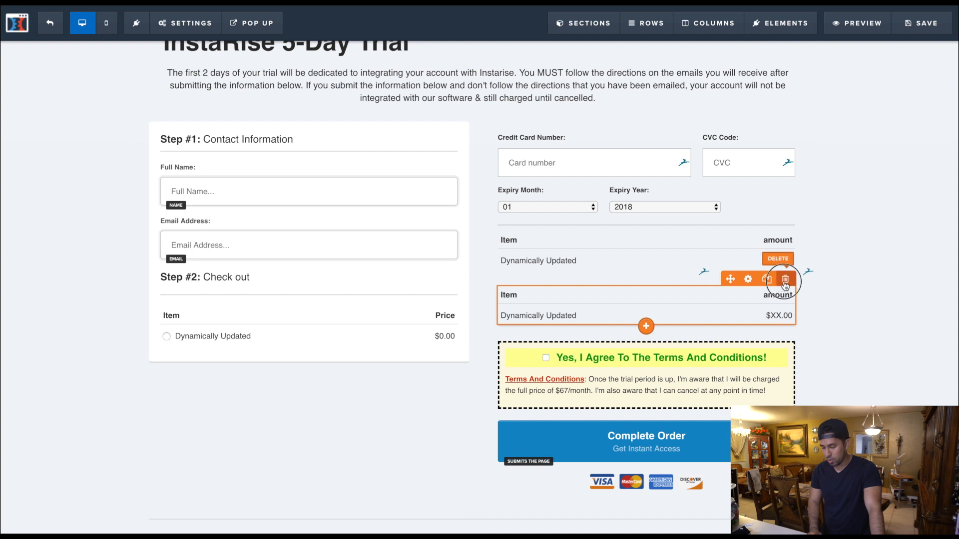
click(786, 279)
click(575, 57)
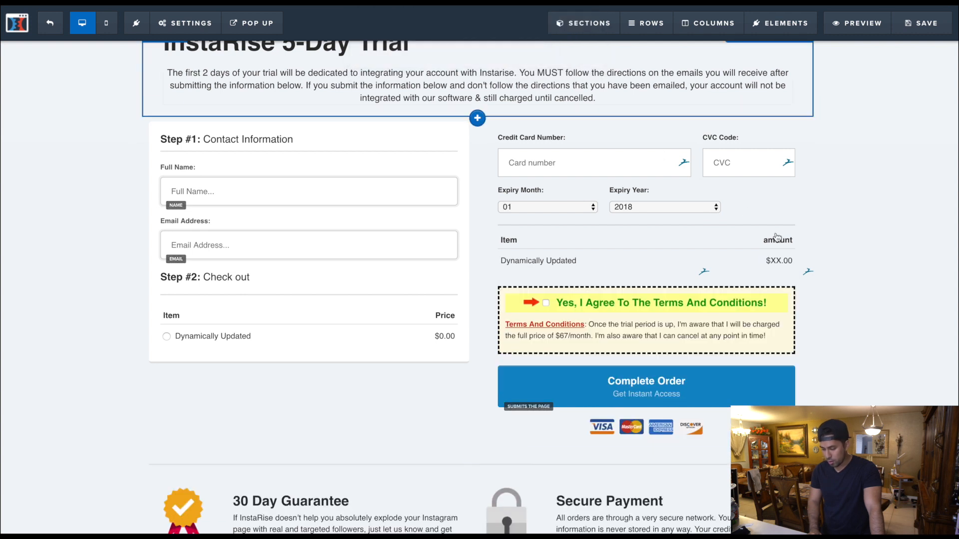
- Switch to the live InstaRise 5-Day Trial order page and agree to the terms and conditions
click(785, 224)
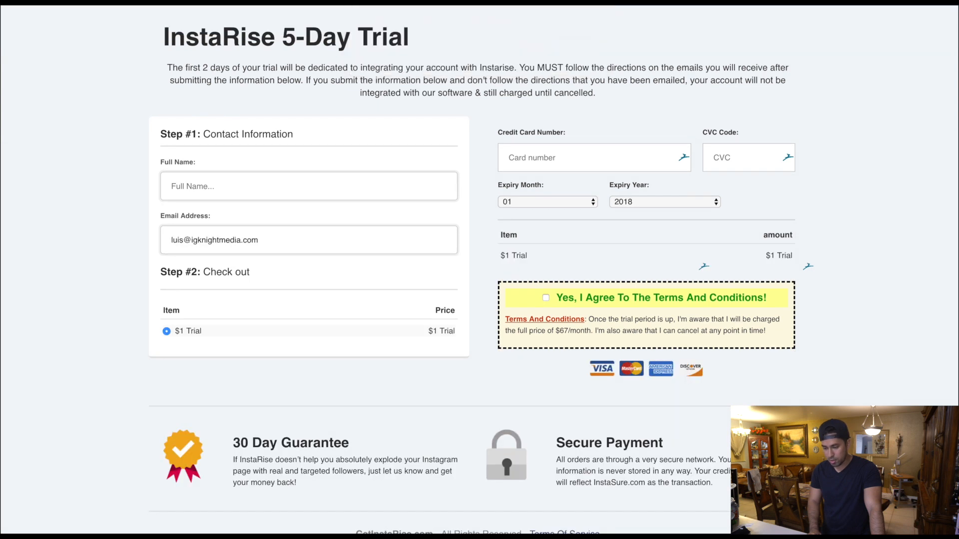
click(547, 299)
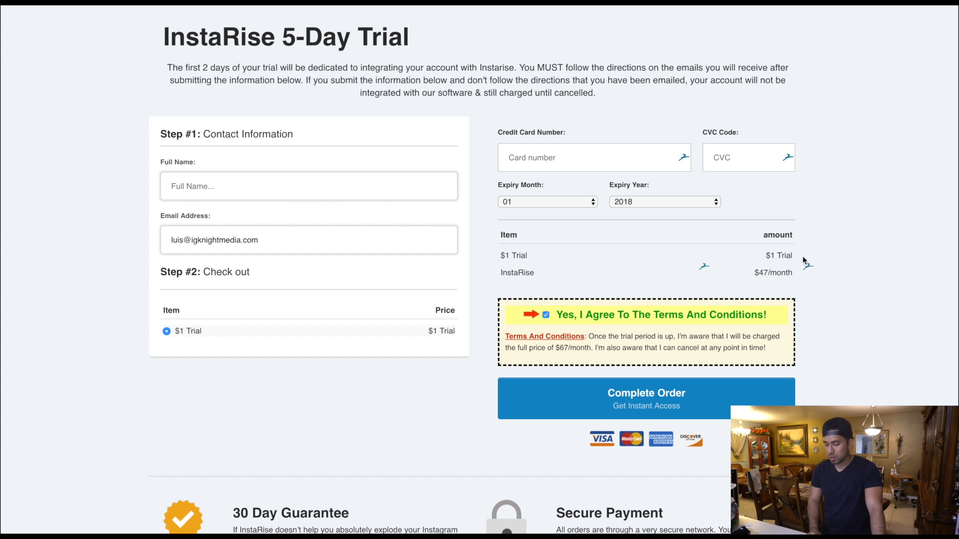
- Examine the InstaRise $47/month line in the order summary and toggle the terms and conditions agreement
click(751, 274)
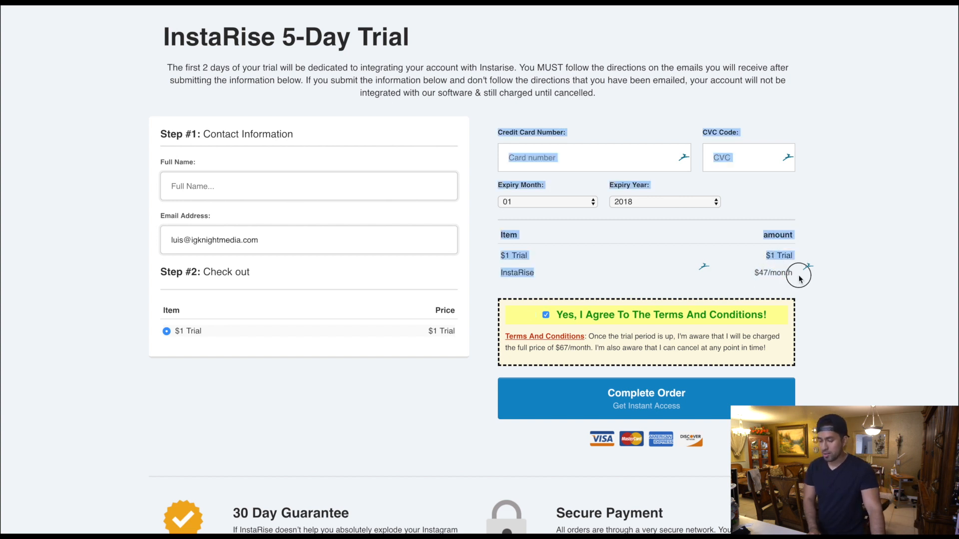
drag(792, 275, 590, 273)
click(592, 273)
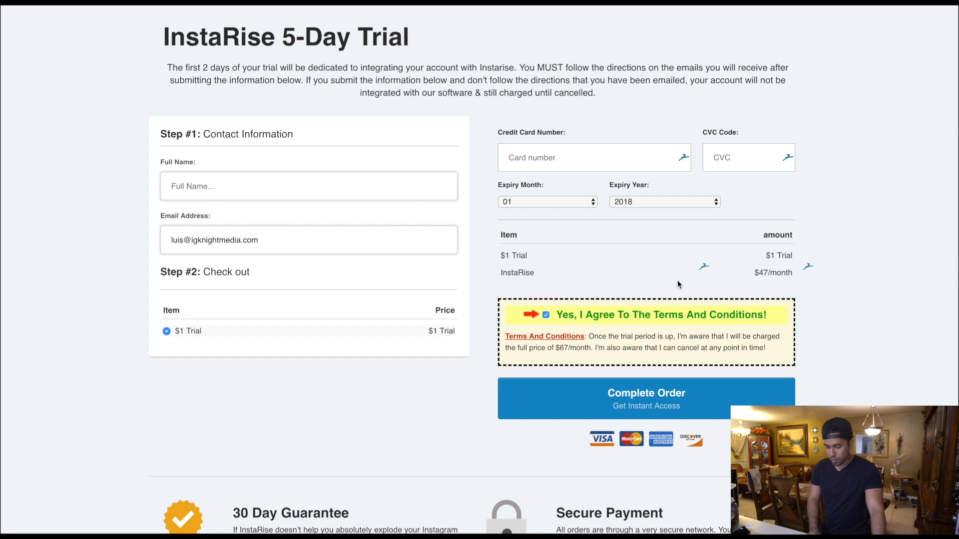
click(544, 317)
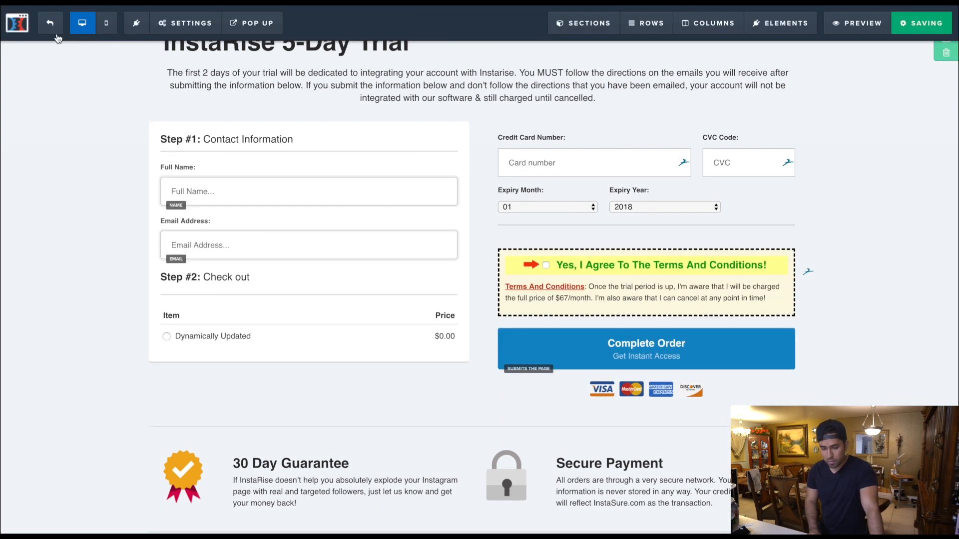
- Leave the page editor and start a new product for the Get It Now funnel step
click(56, 33)
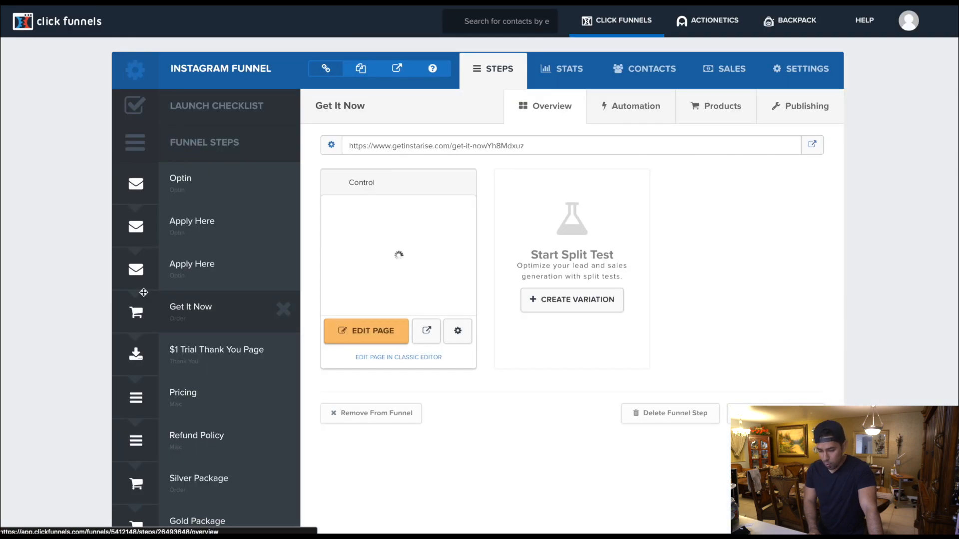
click(734, 111)
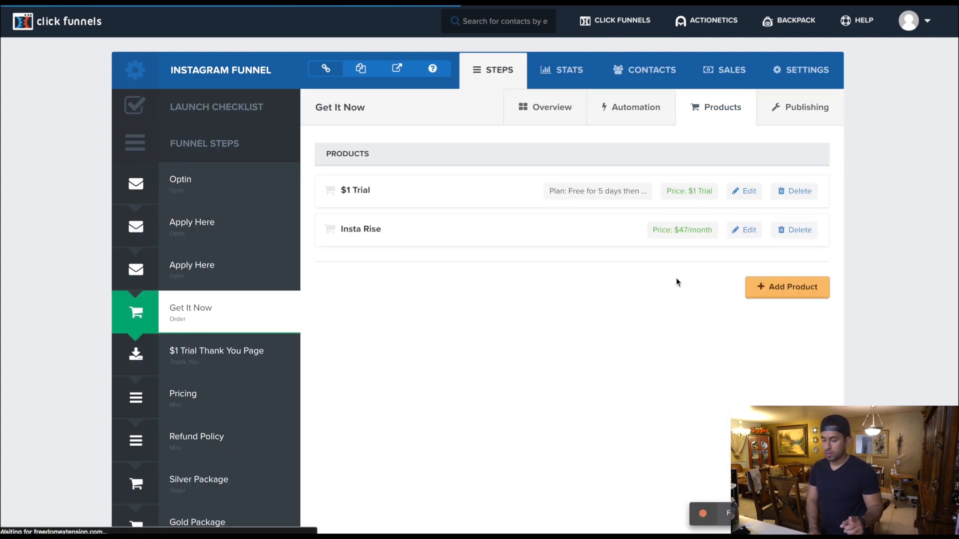
click(792, 288)
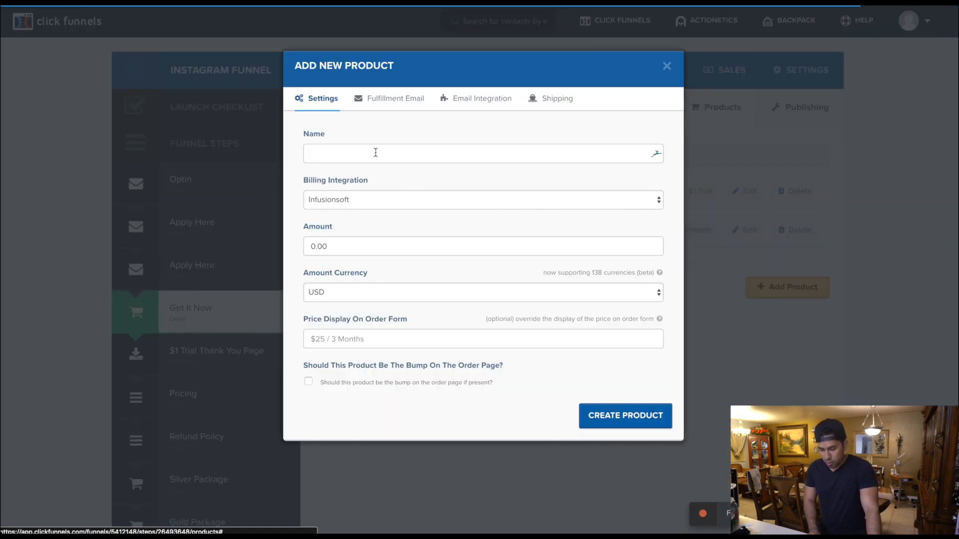
- Name the new product "Trial" and set its billing integration to Stripe
click(376, 153)
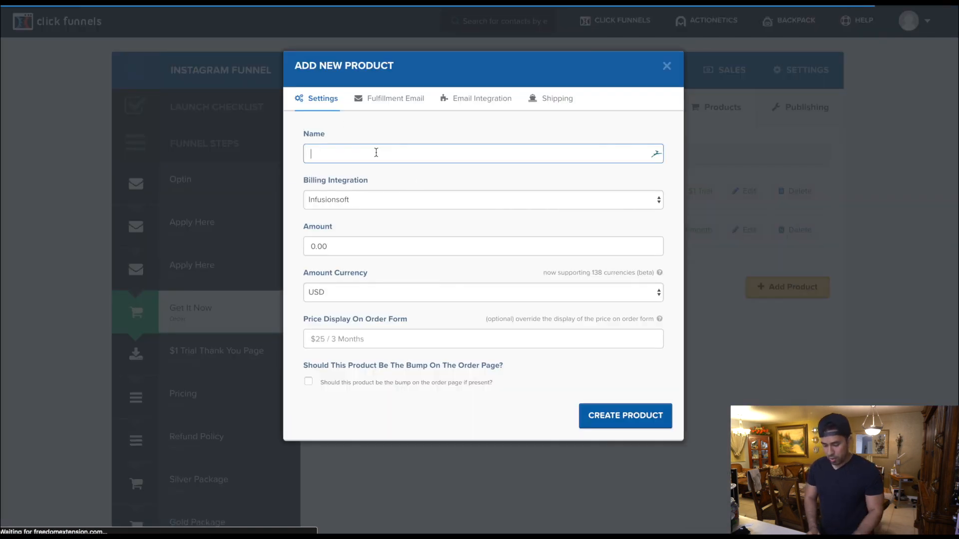
text(Trial)
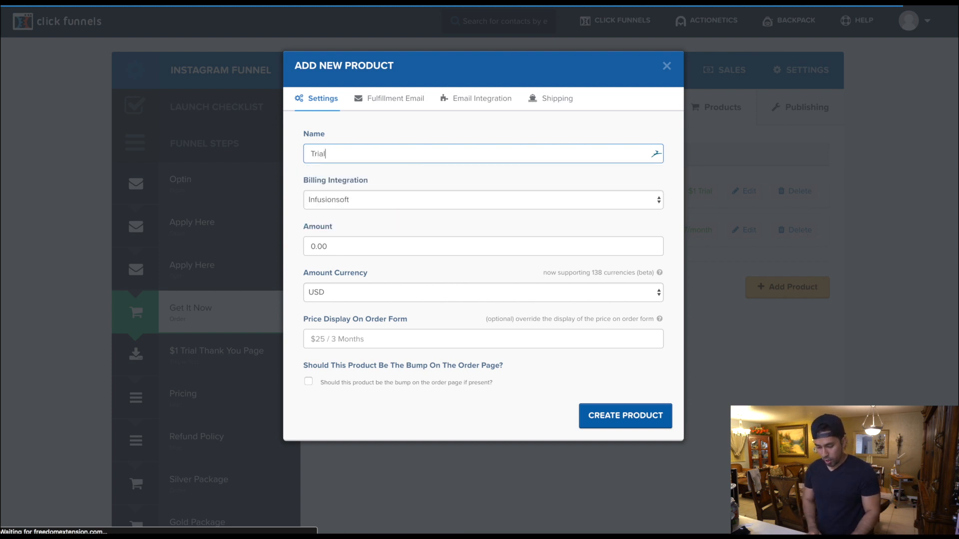
click(375, 208)
click(358, 221)
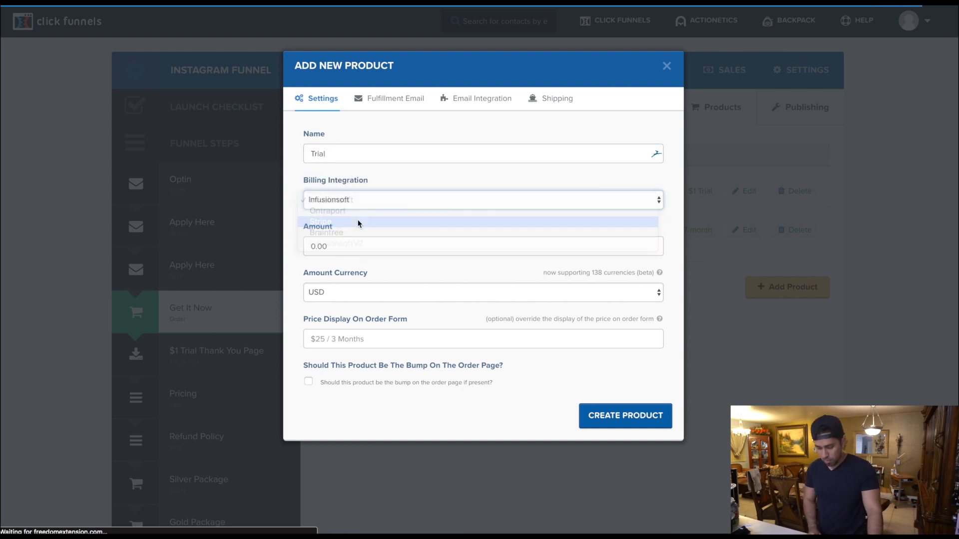
- Make the Trial product a Stripe subscription and assign it the InstaRise plan
scroll(357, 255, down, 2)
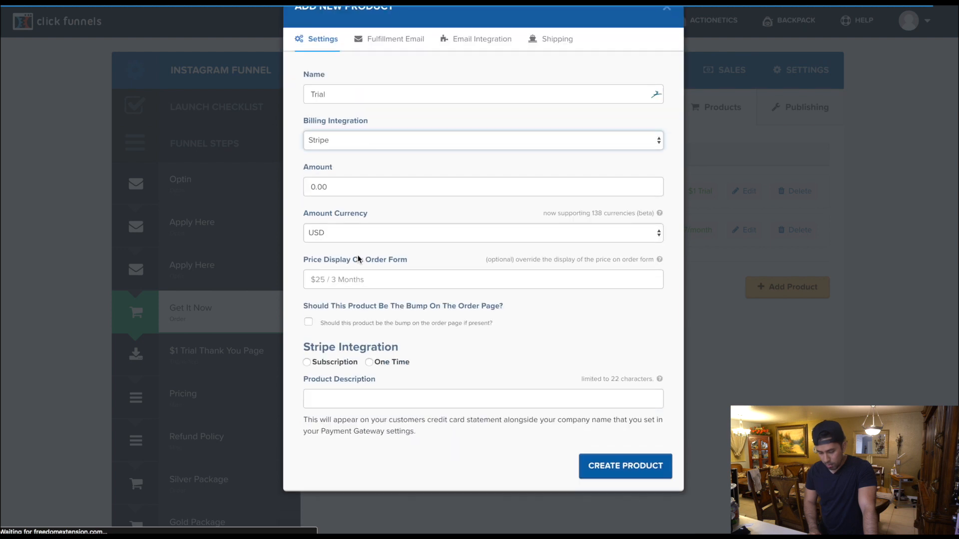
click(307, 363)
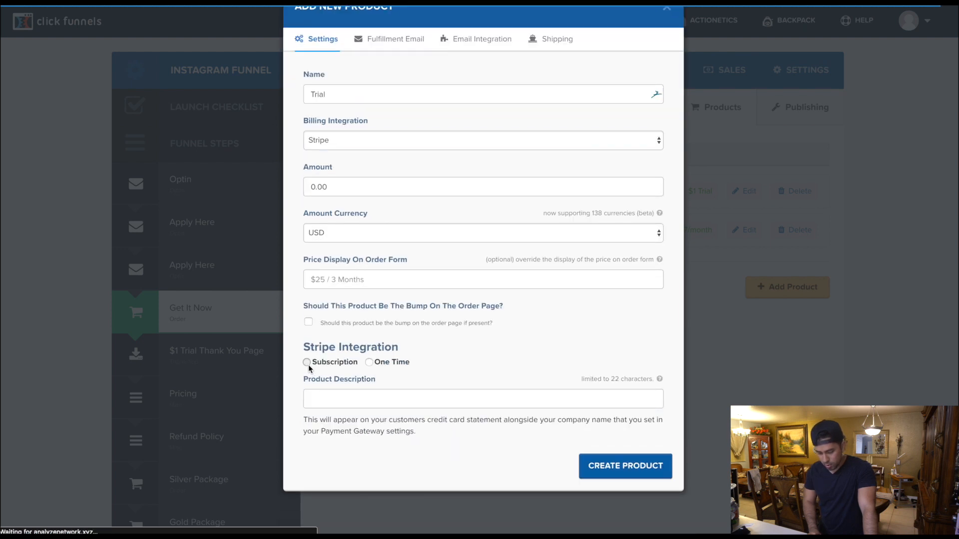
scroll(368, 368, down, 3)
click(400, 336)
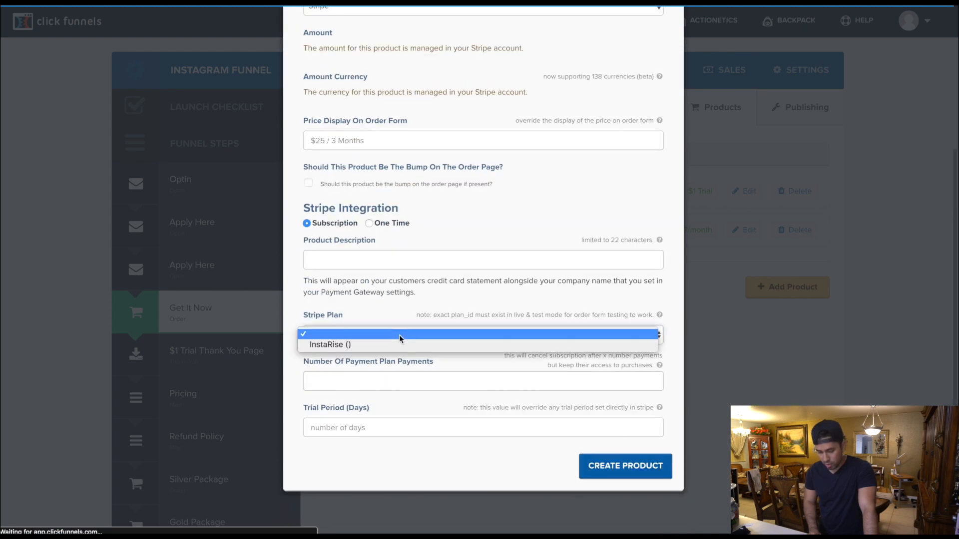
click(346, 345)
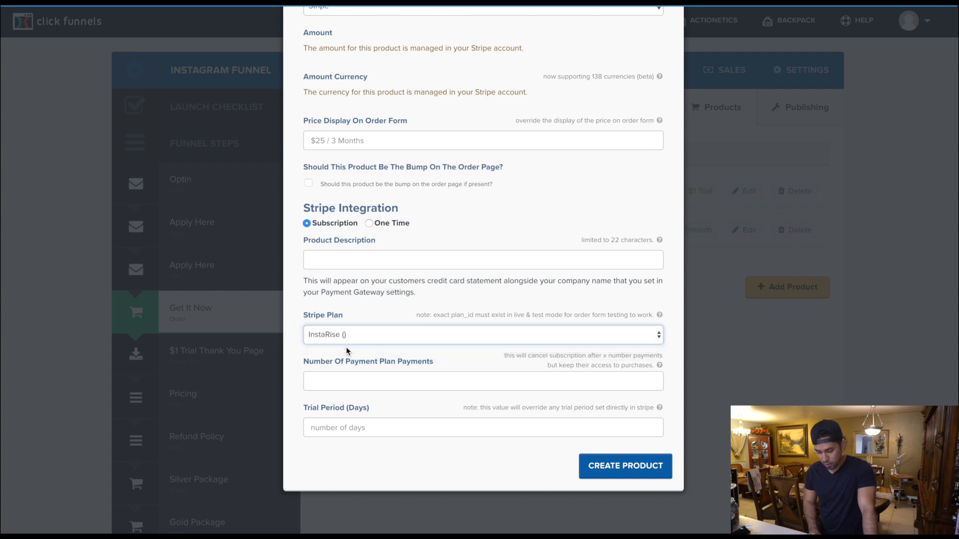
- Review the Amount and Amount Currency notes in the new product's settings
click(365, 259)
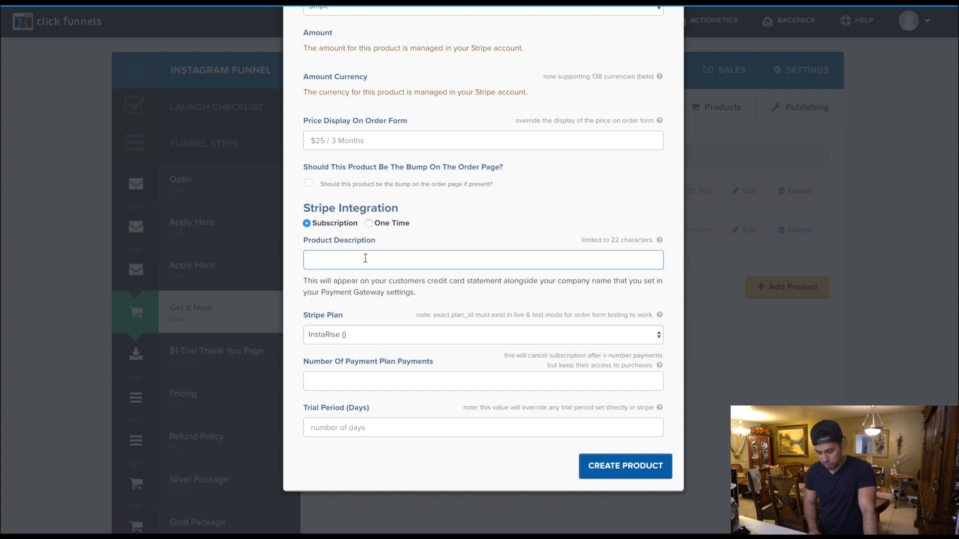
scroll(367, 203, up, 3)
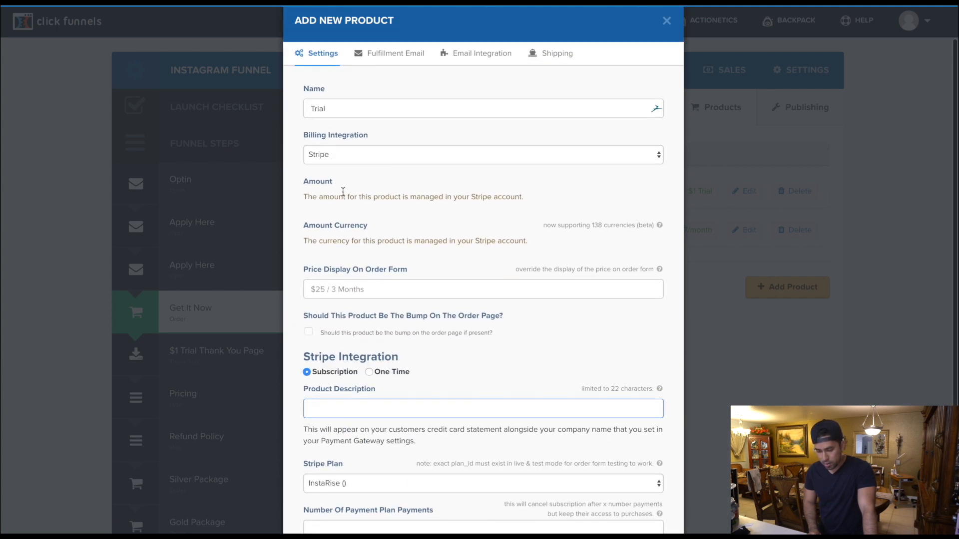
drag(304, 197, 526, 199)
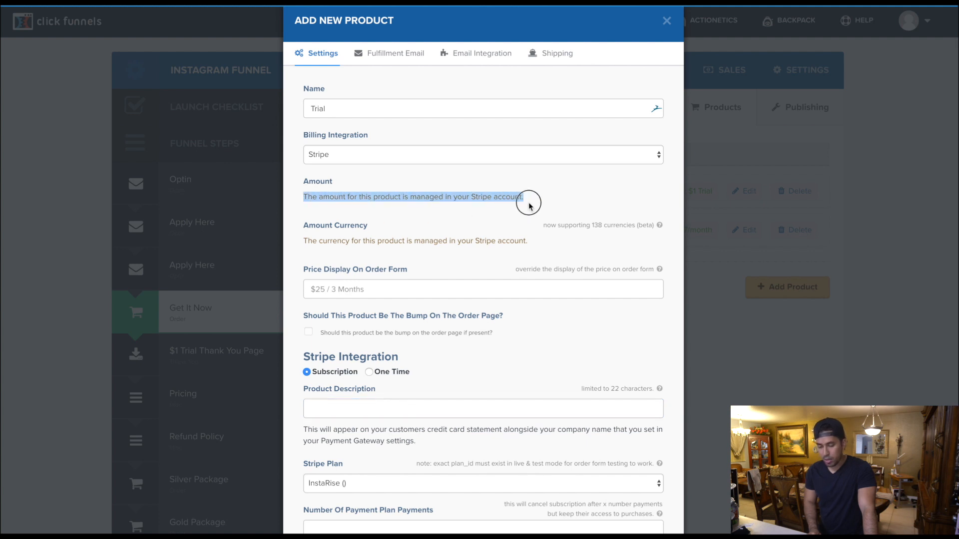
click(315, 243)
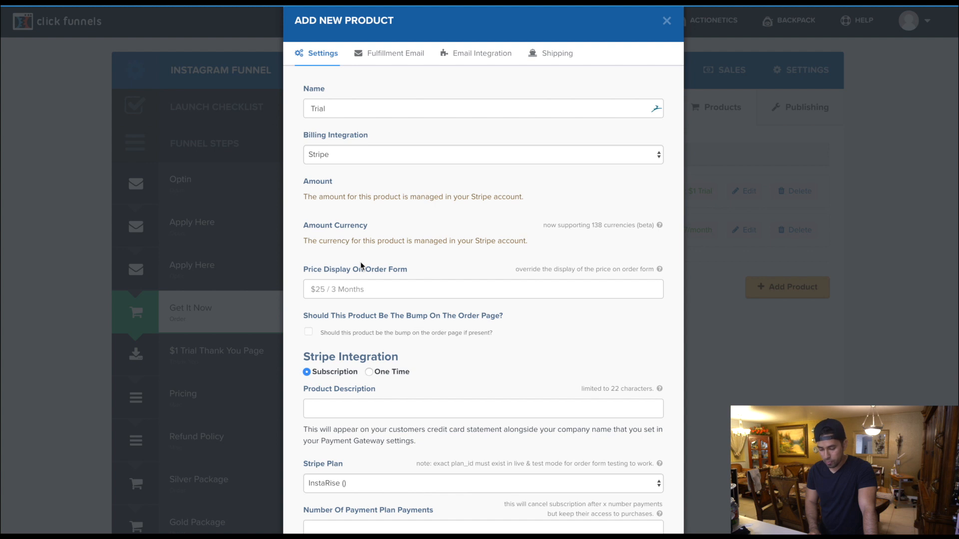
scroll(361, 266, down, 3)
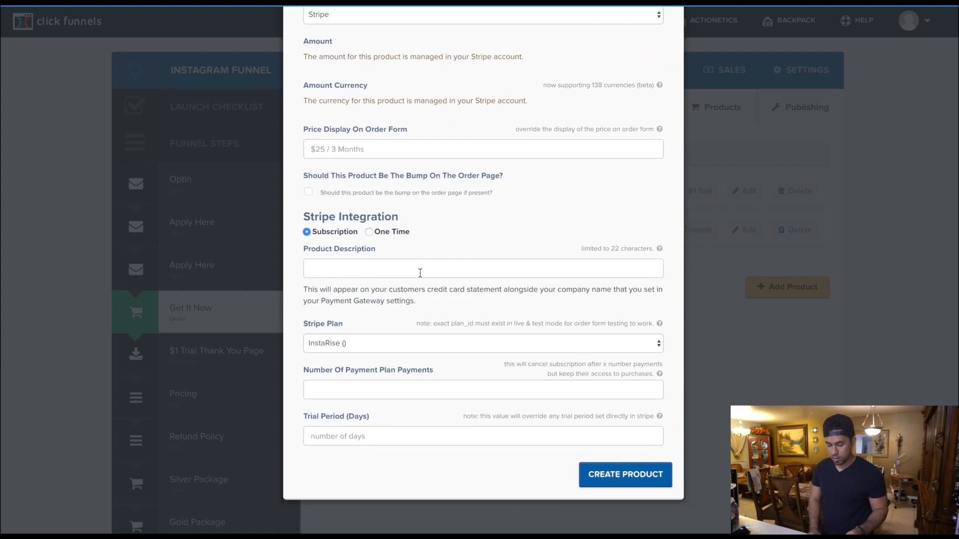
- Enter "Trial" as the product description, with 9999 payment plan payments and a 14-day trial period
click(420, 273)
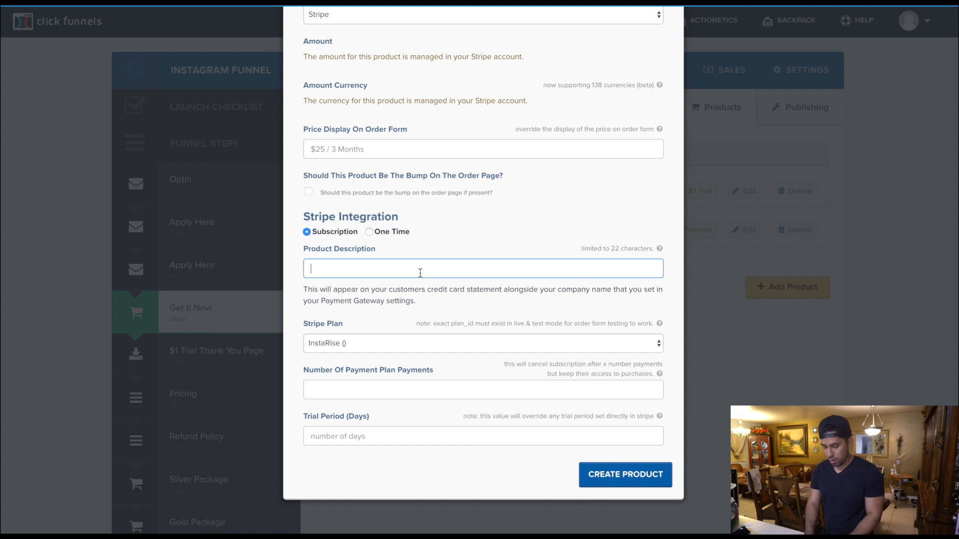
text(Trial)
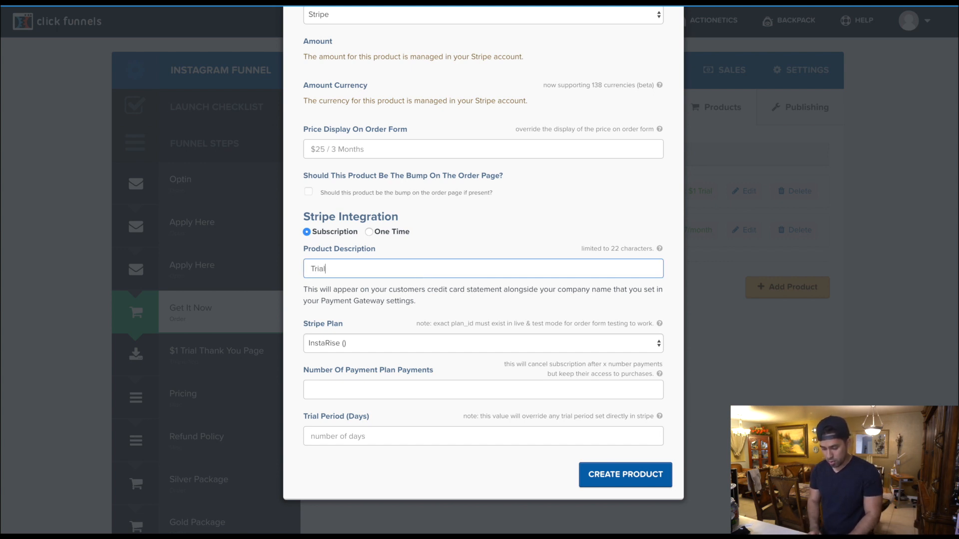
key(Tab)
key(Tab)
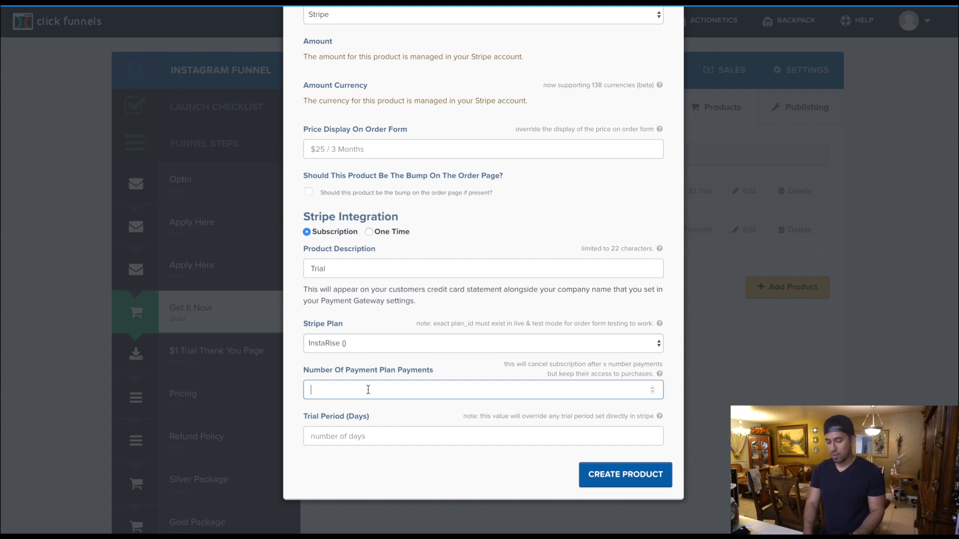
text(9999)
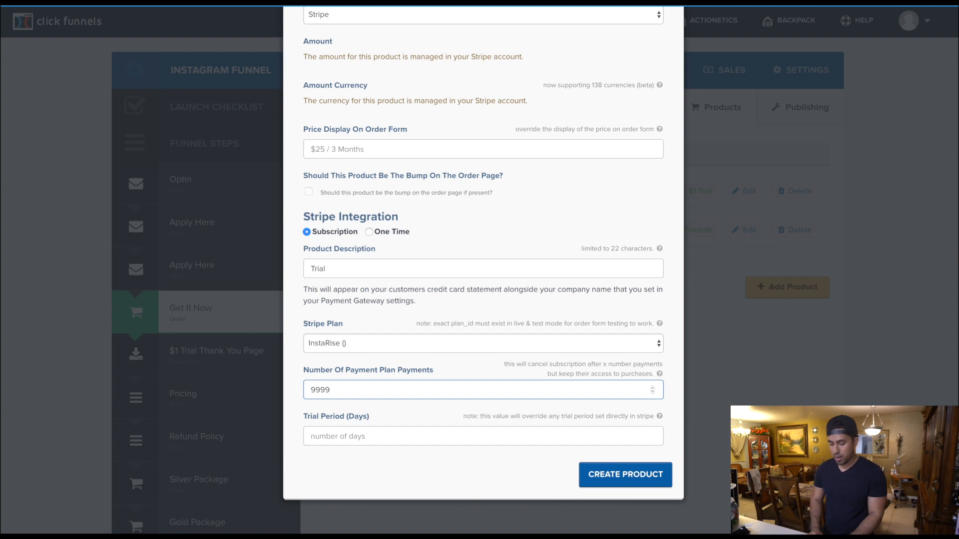
click(370, 440)
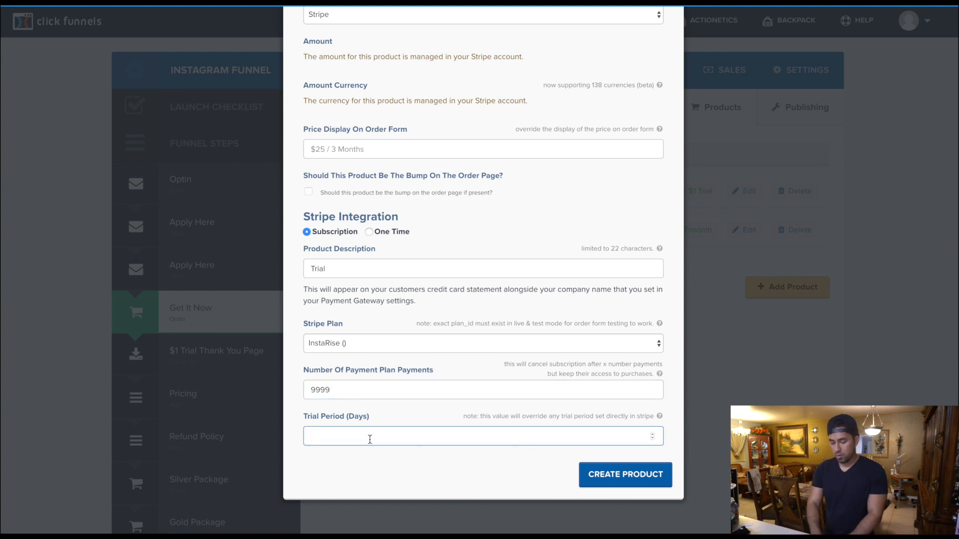
text(14)
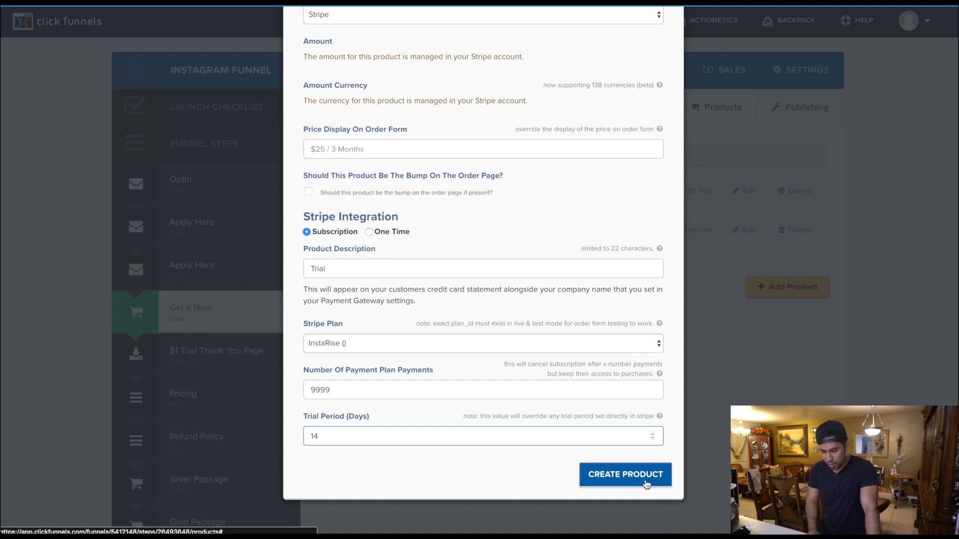
- Set the new product's price display on the order form to "$1 Trial"
scroll(606, 309, up, 2)
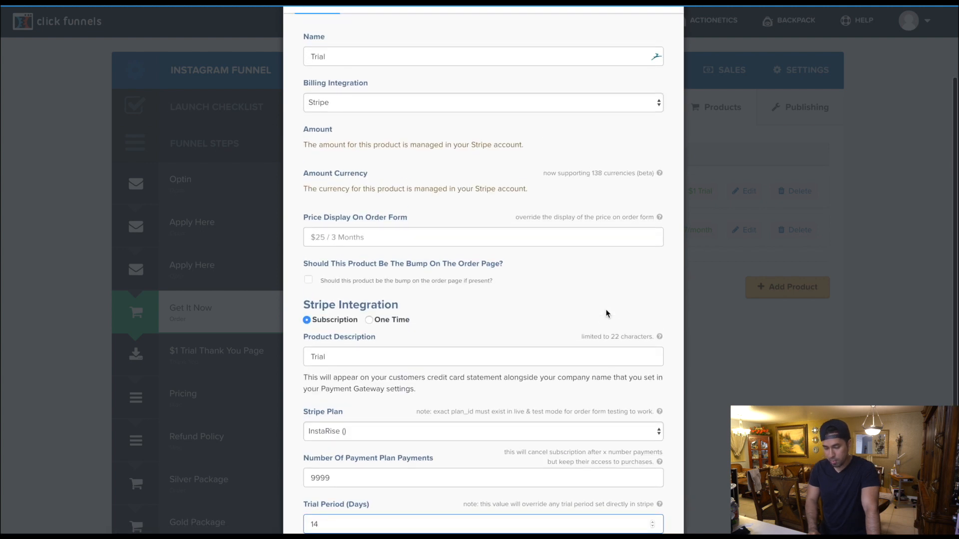
scroll(607, 314, down, 2)
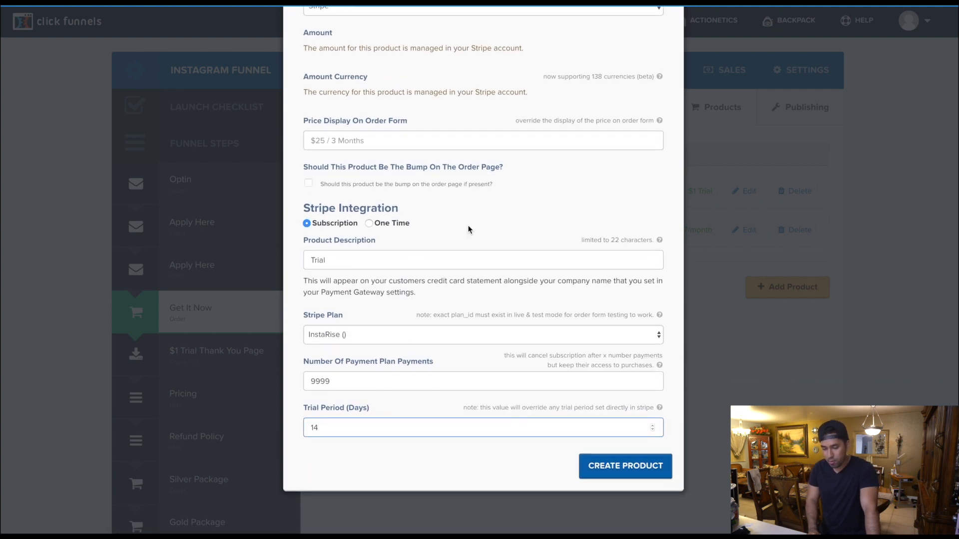
scroll(475, 309, up, 2)
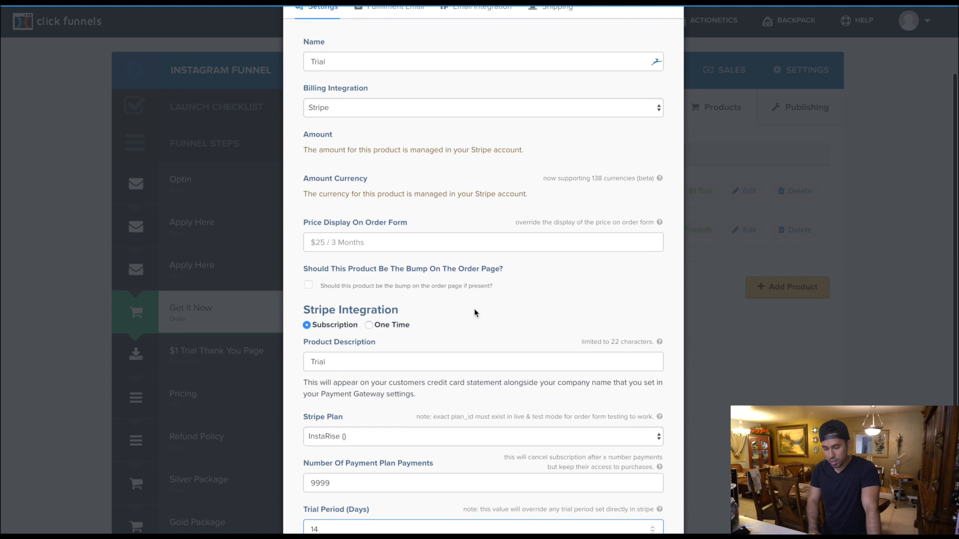
click(370, 242)
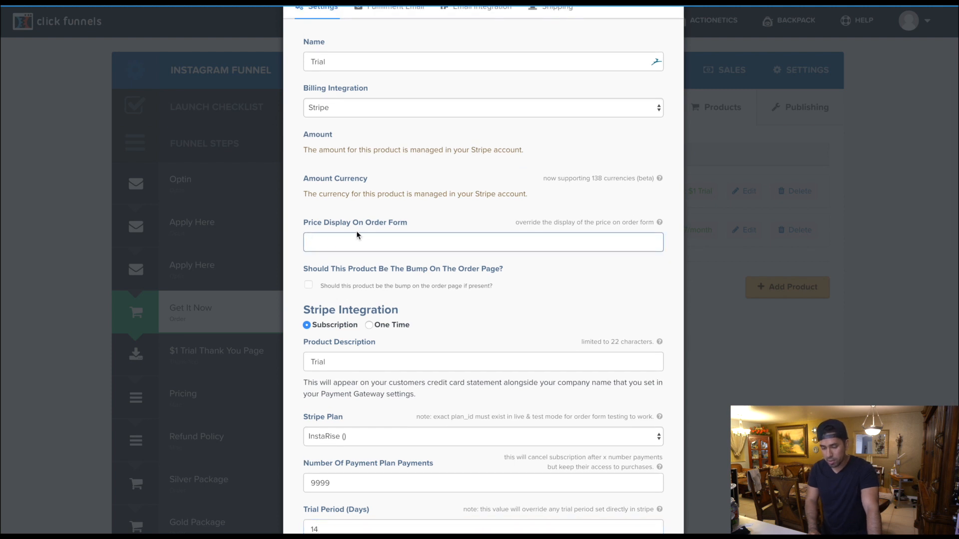
text($)
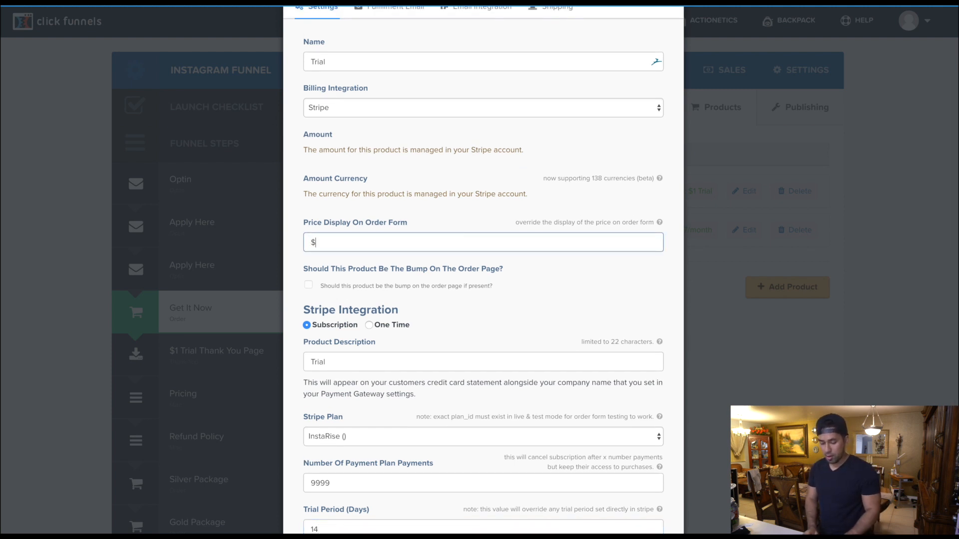
text(1 Trial)
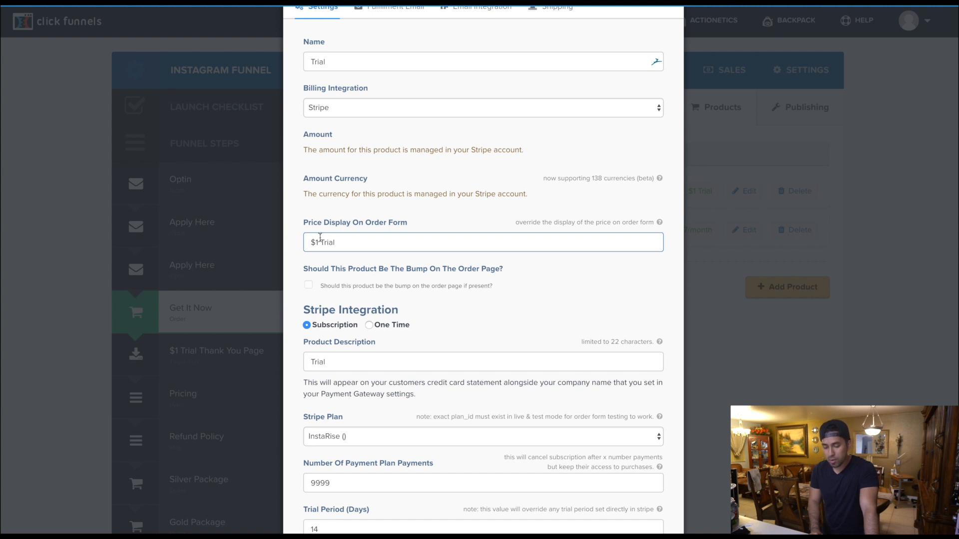
- Check the product list in the Stripe dashboard, and return to the trial period of the new ClickFunnels product
scroll(365, 302, down, 1)
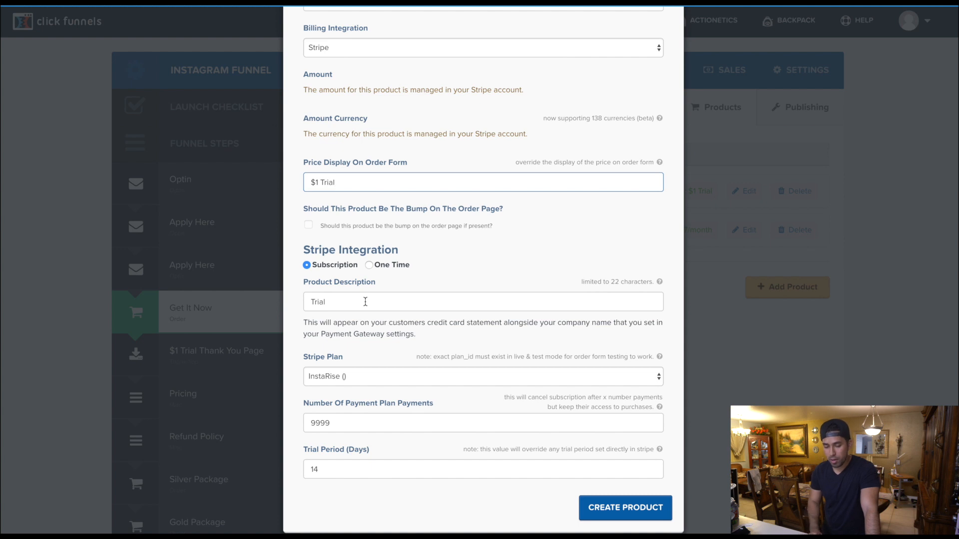
key(ctrl+Tab)
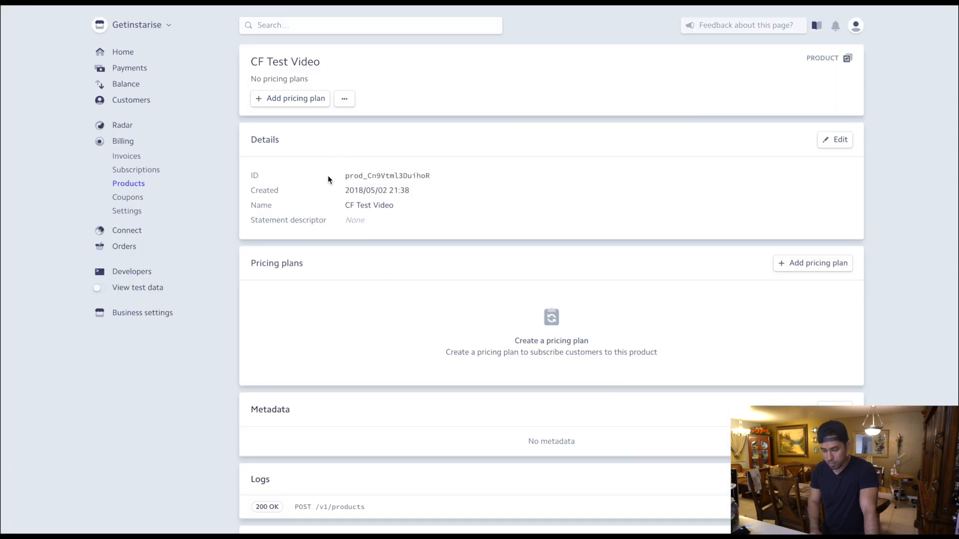
click(140, 186)
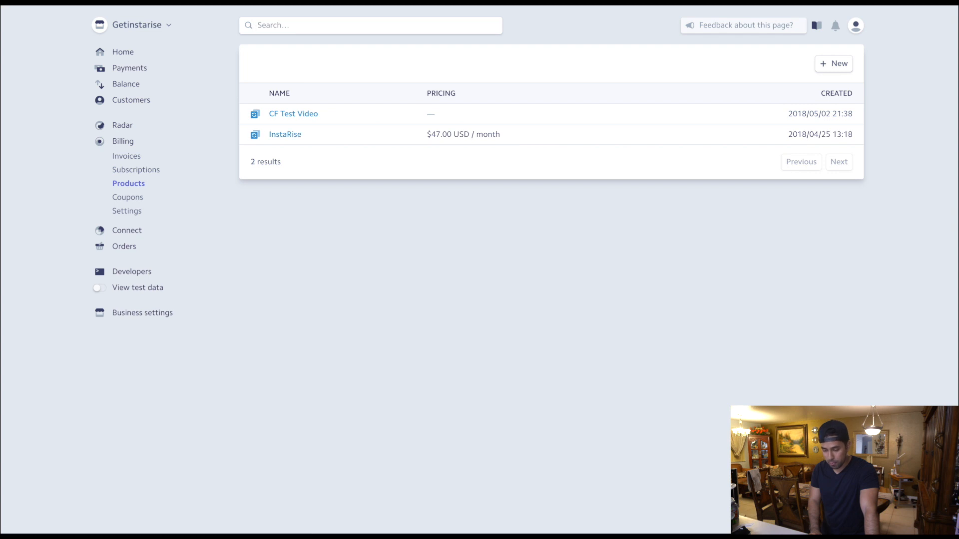
click(215, 2)
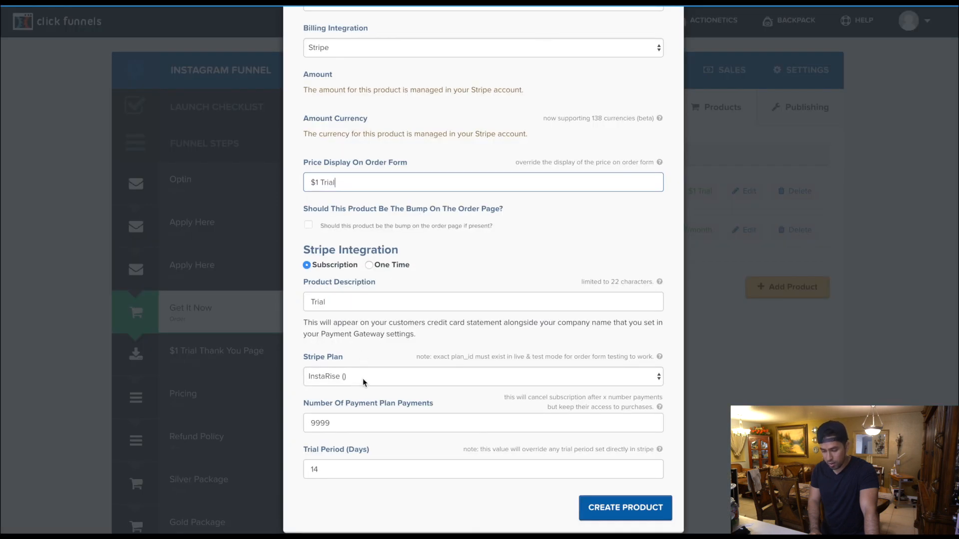
click(340, 472)
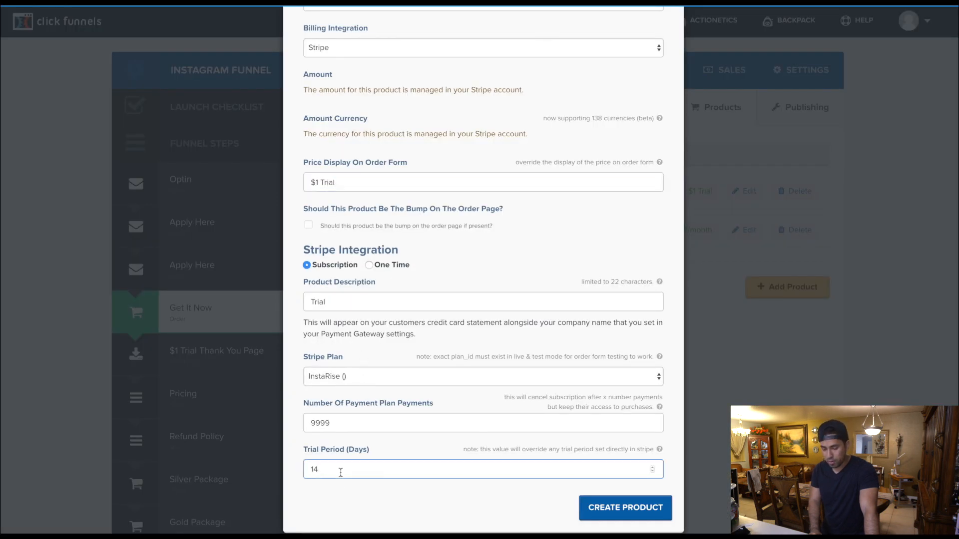
- Review the new Trial product's price display and Stripe subscription settings, and close the form without creating the product
scroll(424, 219, up, 1)
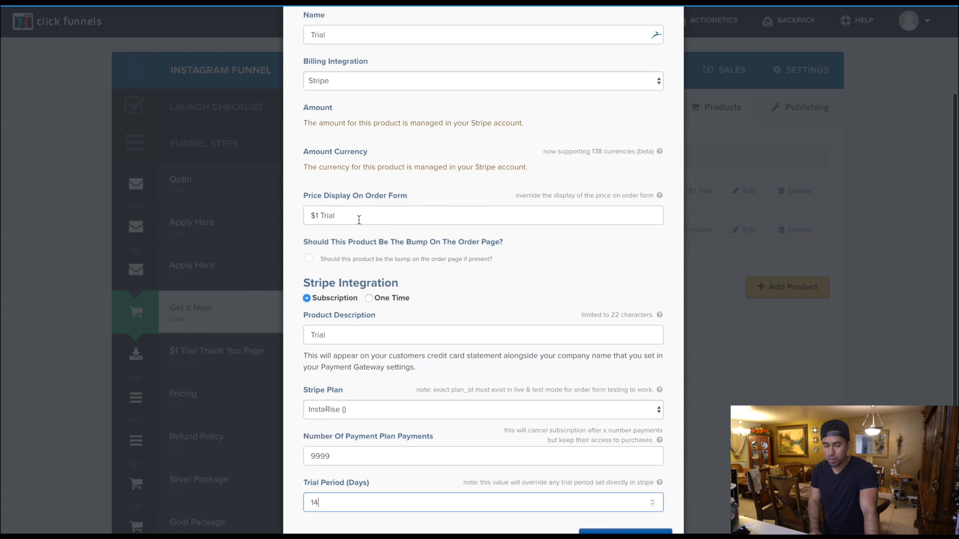
click(345, 217)
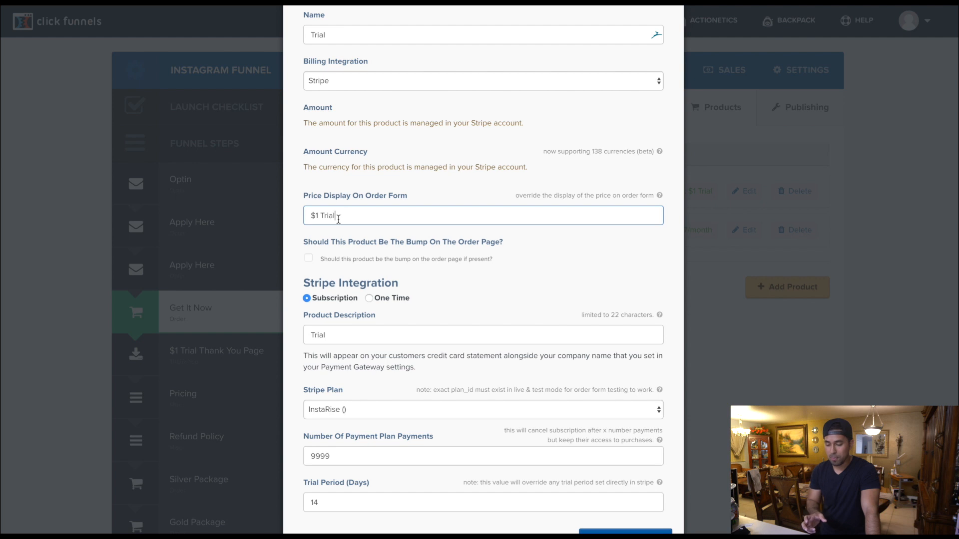
scroll(338, 218, down, 3)
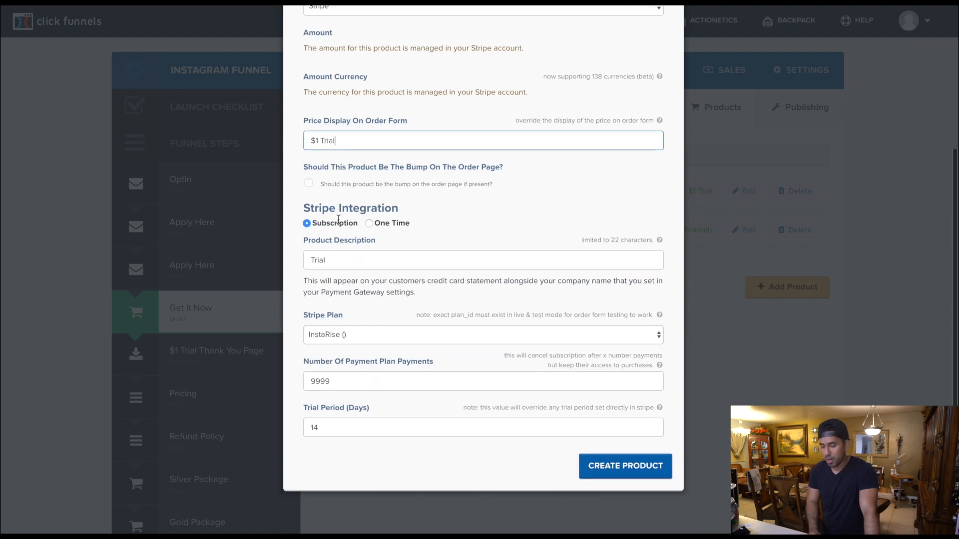
scroll(616, 472, up, 5)
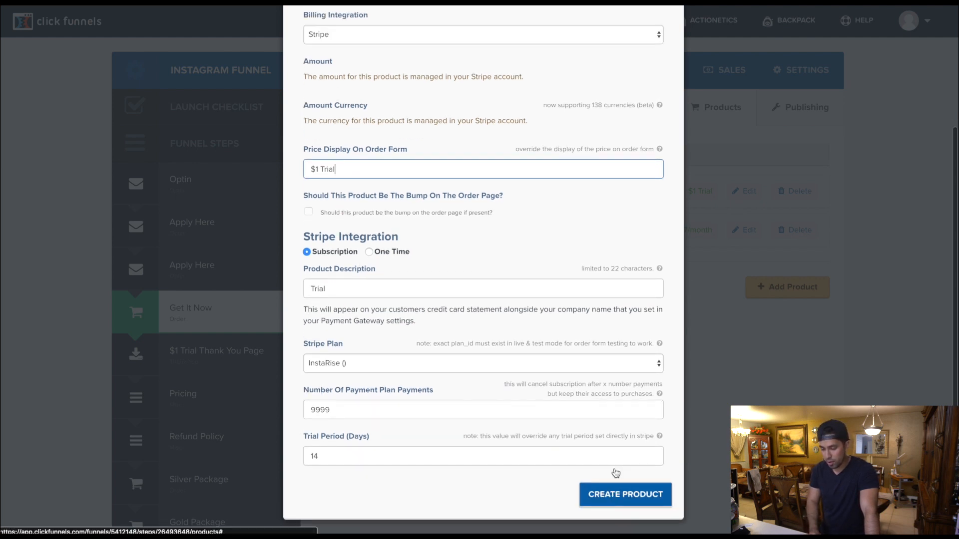
click(668, 67)
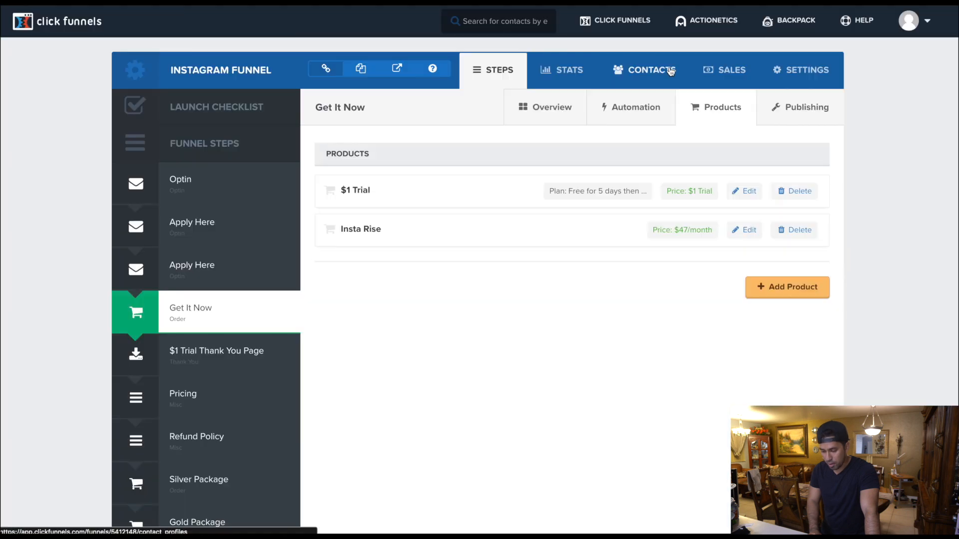
- Examine the plan shown for the $1 Trial product in the Get It Now product list
click(550, 195)
drag(554, 195, 641, 196)
click(641, 196)
click(573, 192)
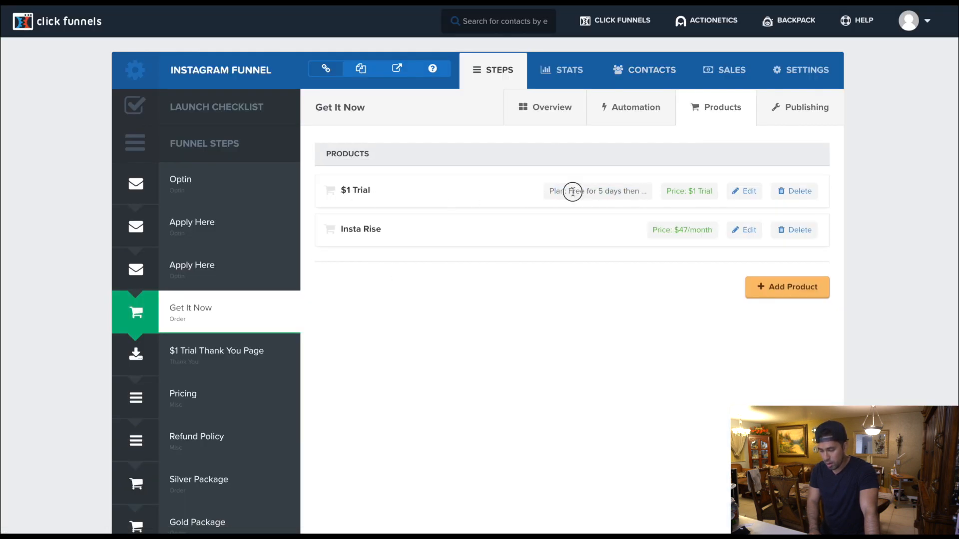
drag(573, 191, 622, 191)
click(635, 194)
click(605, 193)
click(623, 193)
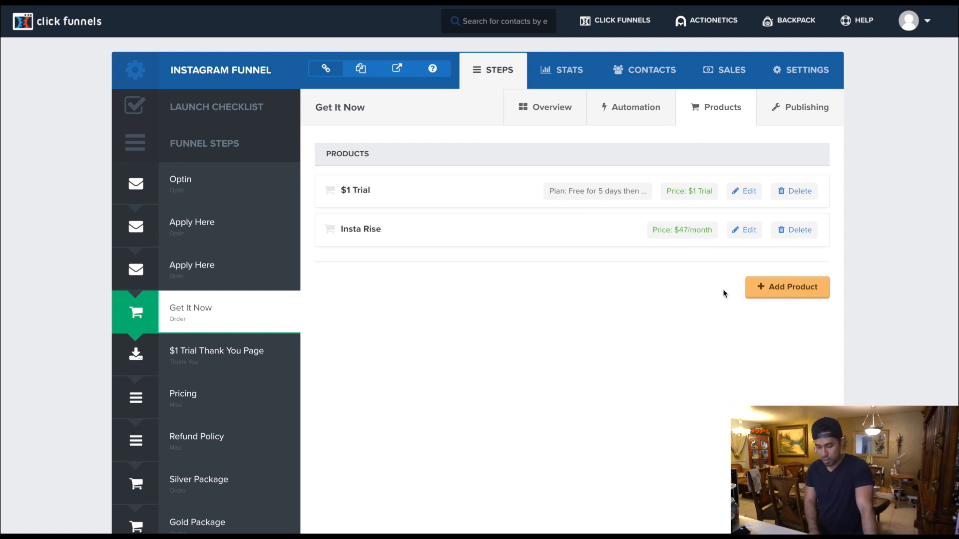
- Open the Insta Rise product for editing and examine its amount and its price display on the order form
click(745, 231)
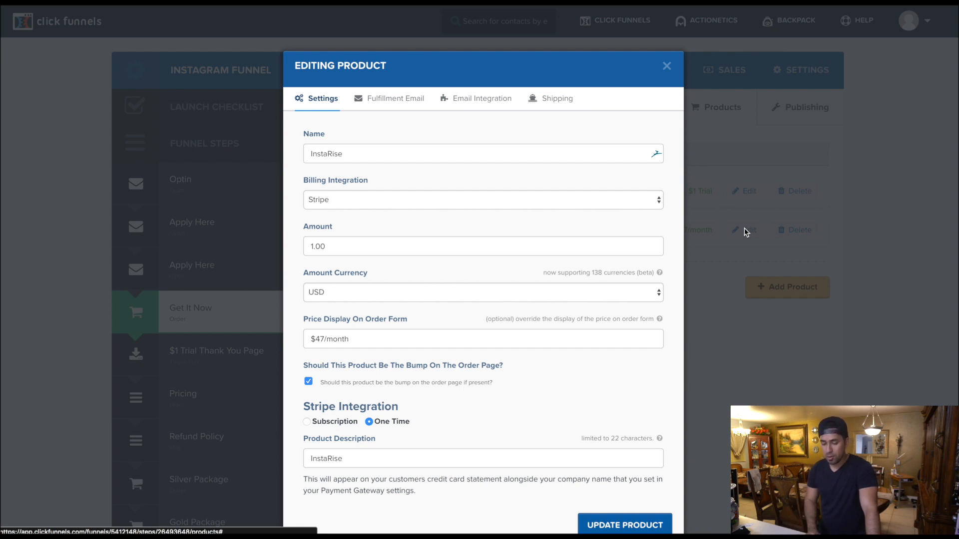
click(340, 249)
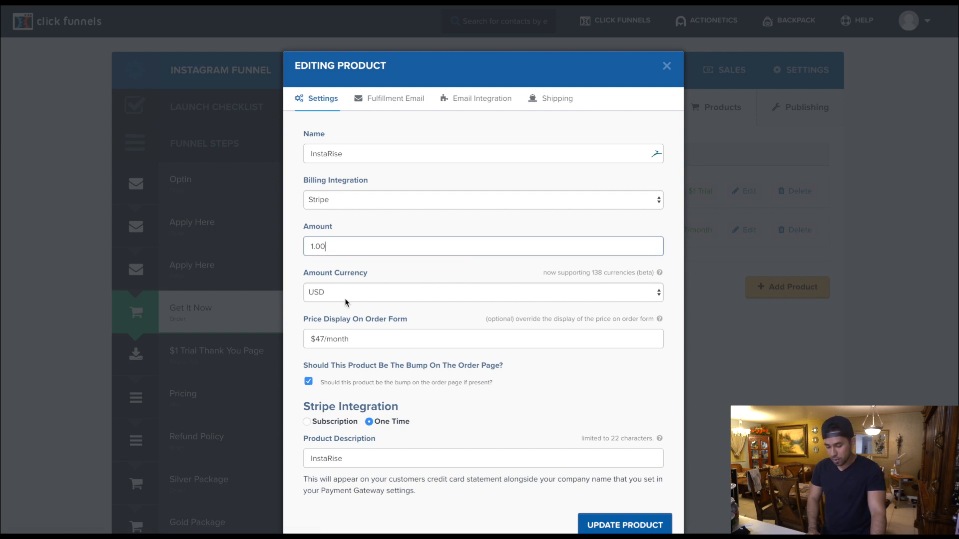
scroll(331, 292, down, 2)
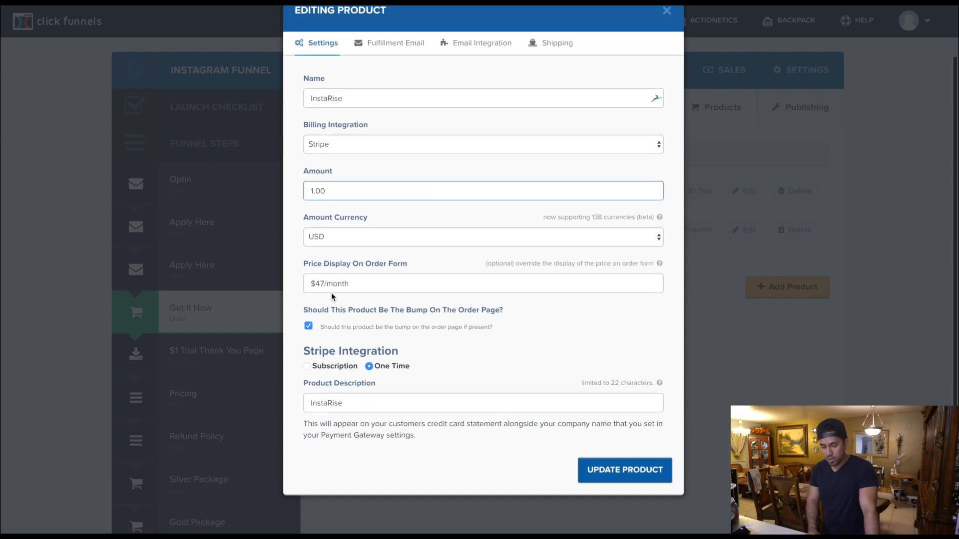
click(369, 283)
mouse_move(370, 284)
mouse_down()
mouse_move(322, 284)
mouse_move(373, 285)
mouse_up()
click(322, 283)
click(314, 283)
click(312, 283)
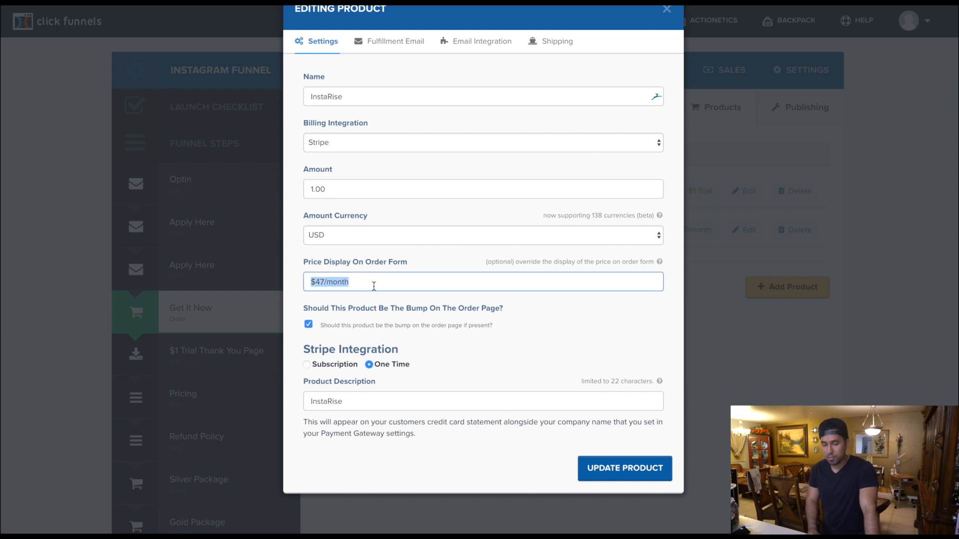
click(374, 286)
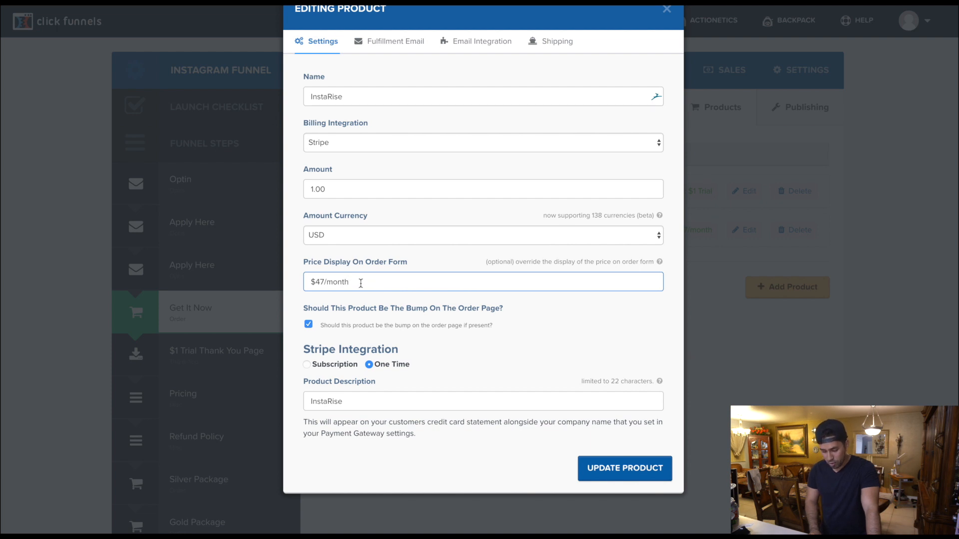
drag(363, 283, 298, 284)
click(300, 285)
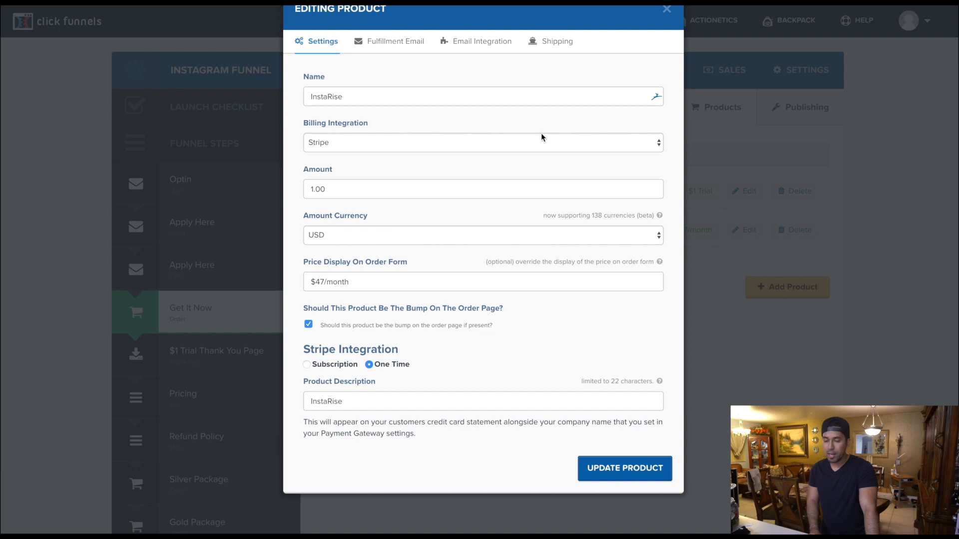
- Review the order bump and one-time Stripe settings of the Insta Rise product, and close it without updating
scroll(566, 123, up, 2)
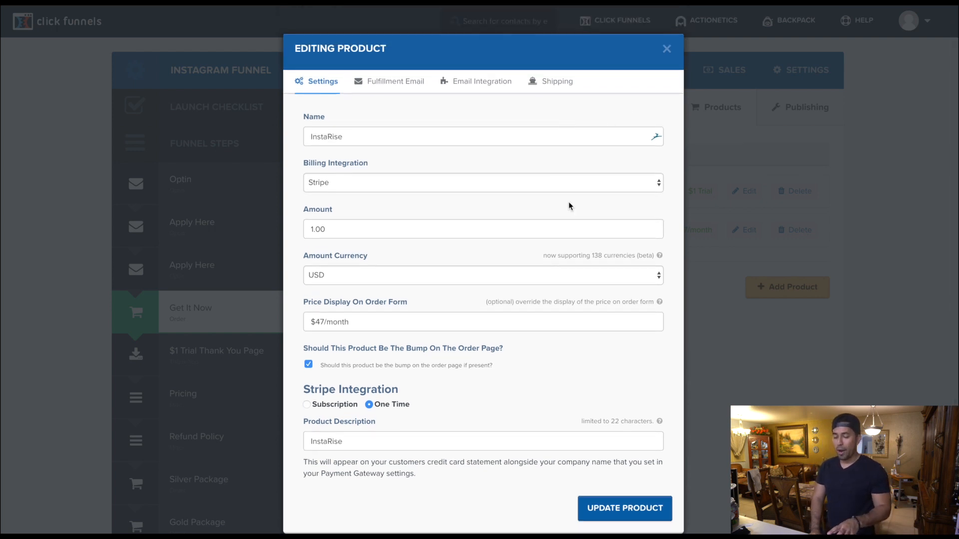
scroll(557, 237, down, 2)
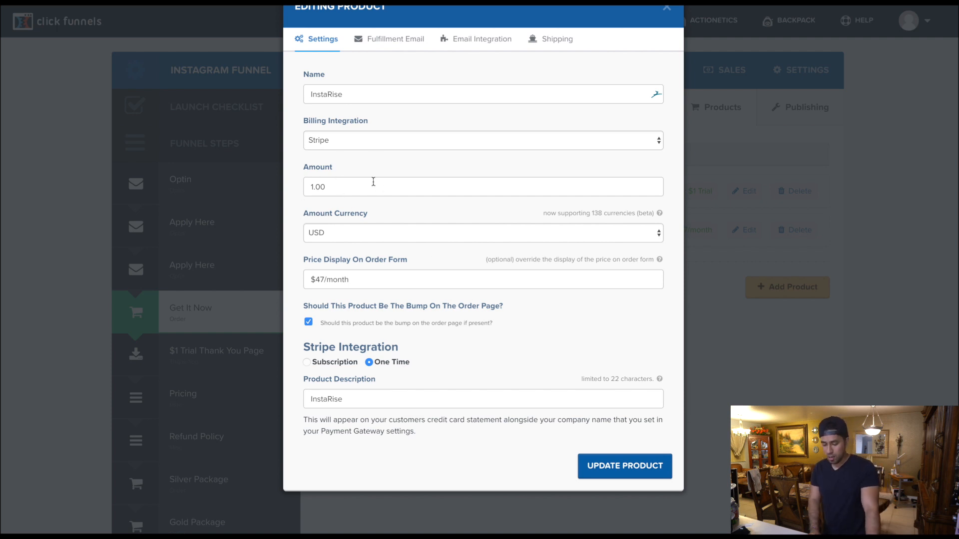
scroll(532, 414, up, 2)
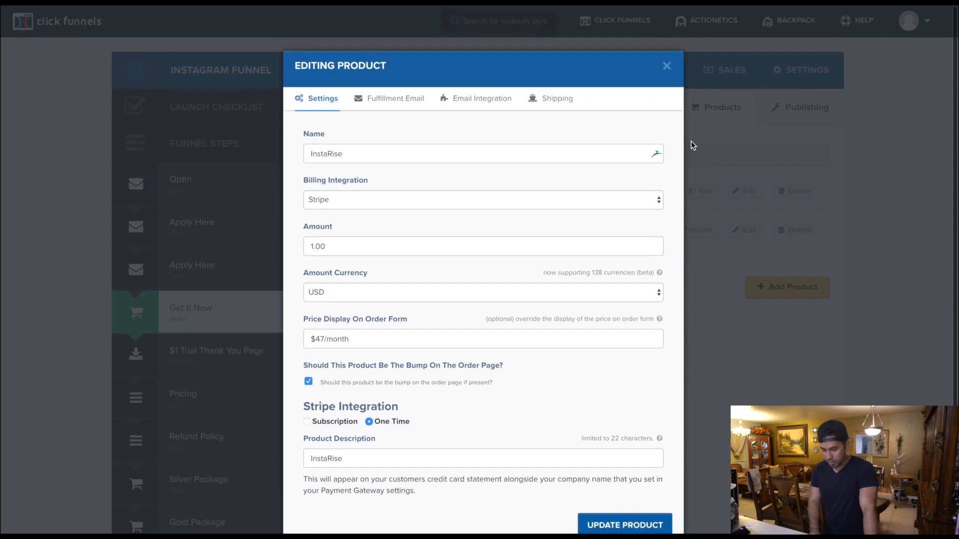
click(667, 67)
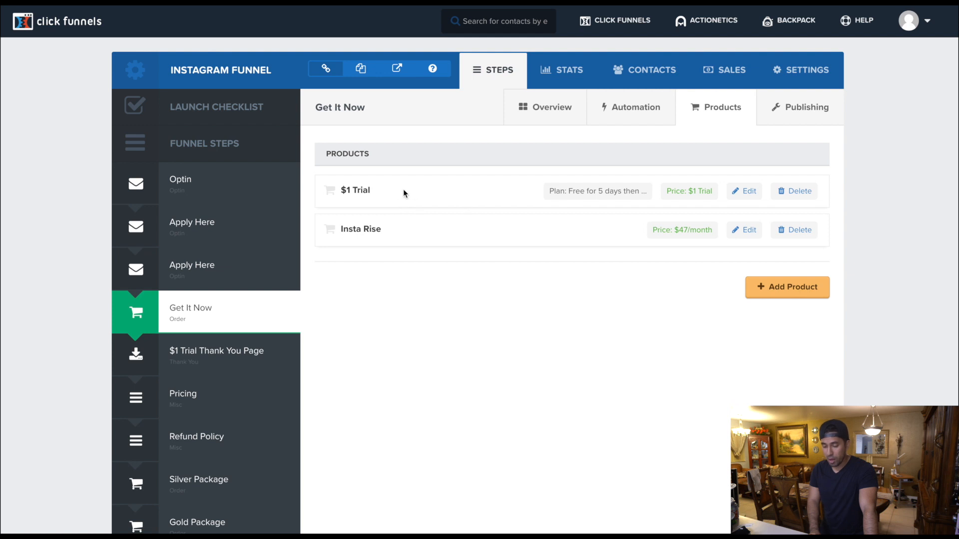
- Compare the displayed prices of the $1 Trial and Insta Rise products in the product list
drag(405, 190, 715, 194)
click(672, 191)
click(715, 194)
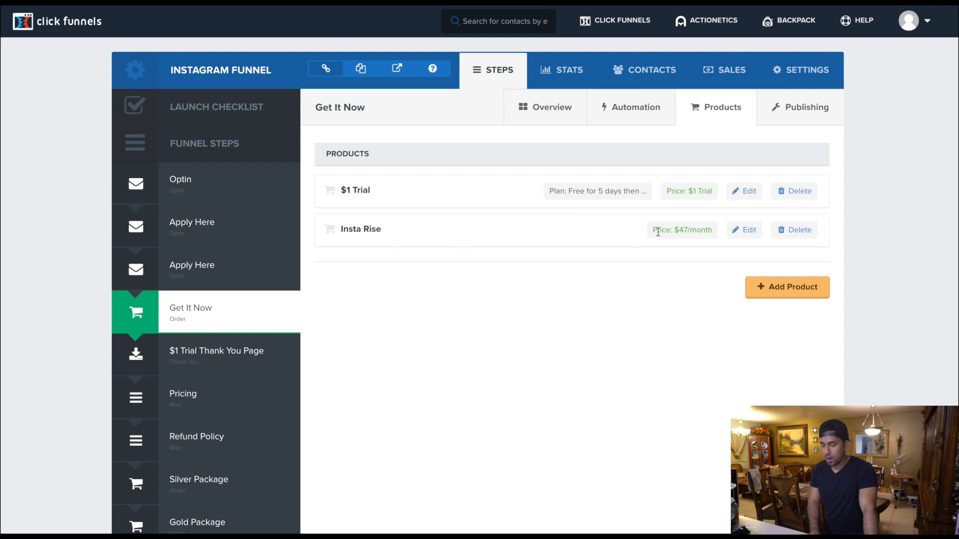
drag(653, 231, 707, 229)
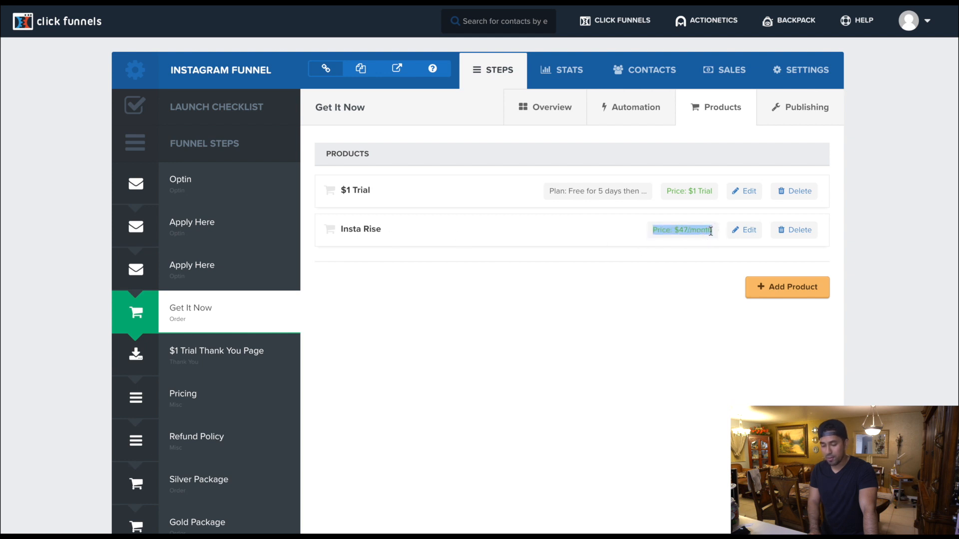
click(711, 232)
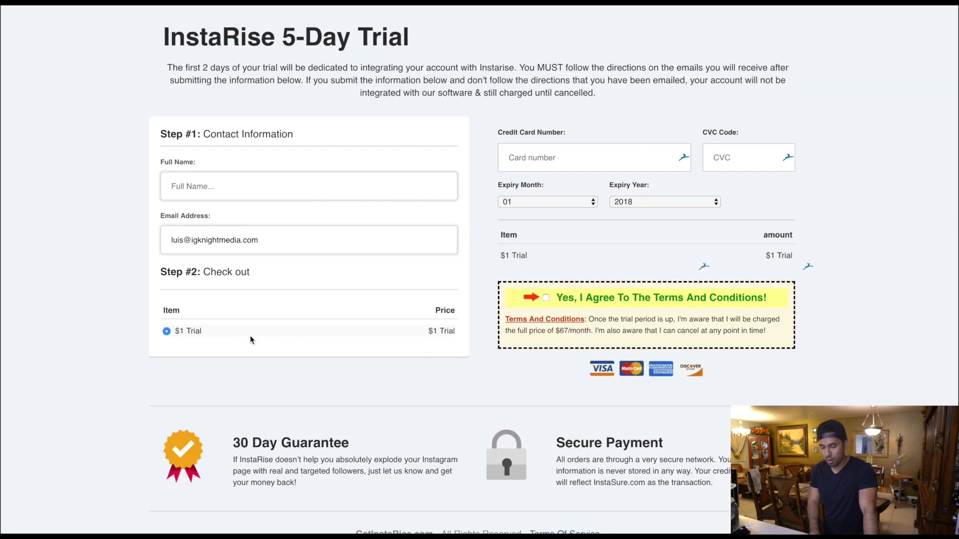
- Agree to the terms and conditions on the live InstaRise order form, and examine the InstaRise price in the order summary
click(547, 299)
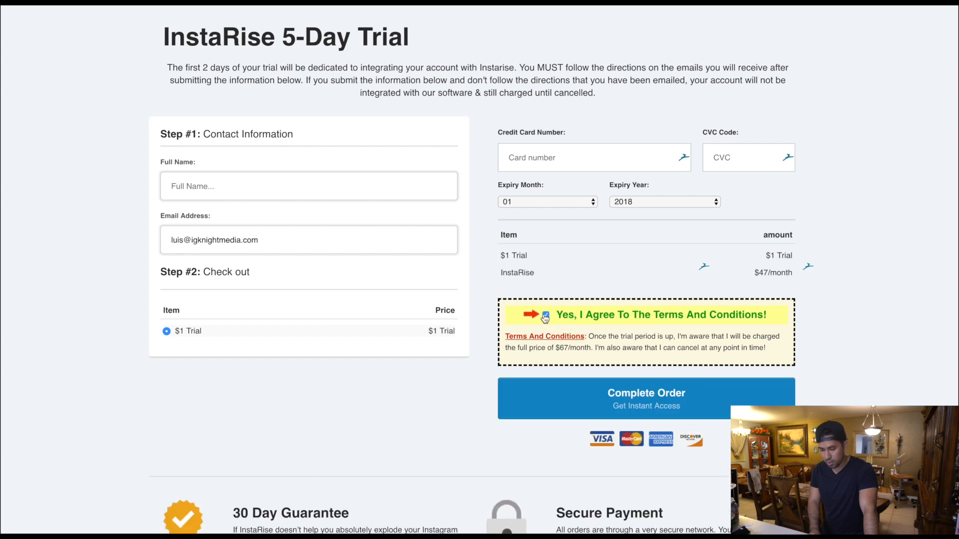
key(ctrl+shift+Tab)
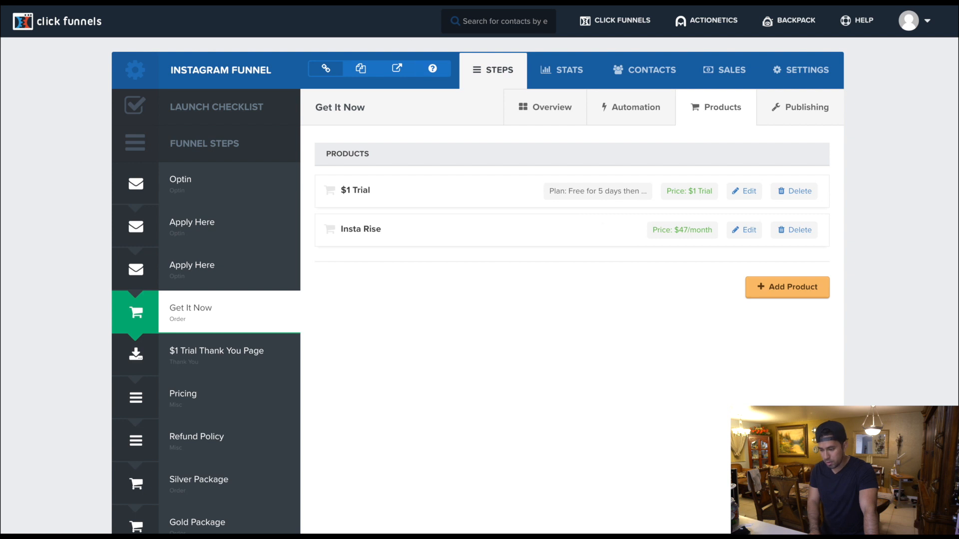
key(ctrl+Tab)
drag(794, 273, 755, 273)
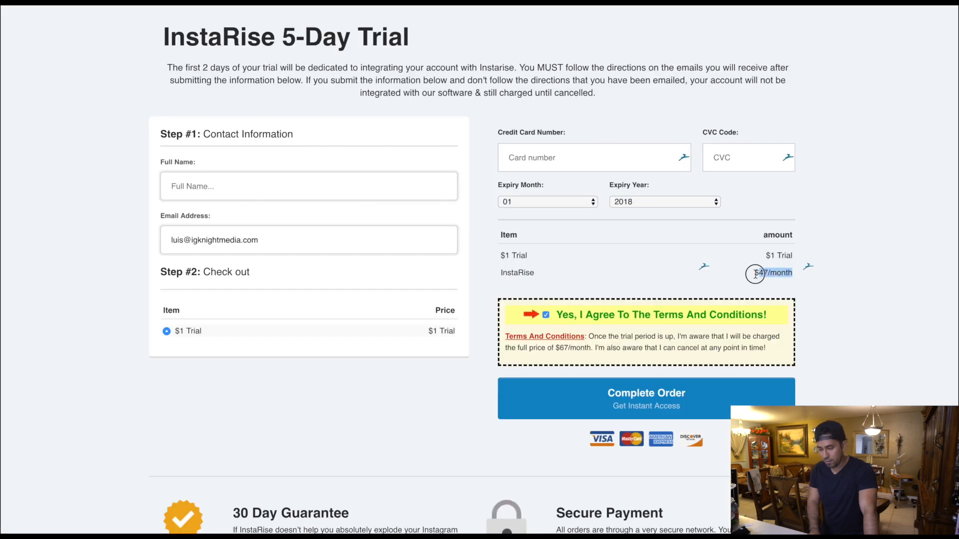
click(748, 275)
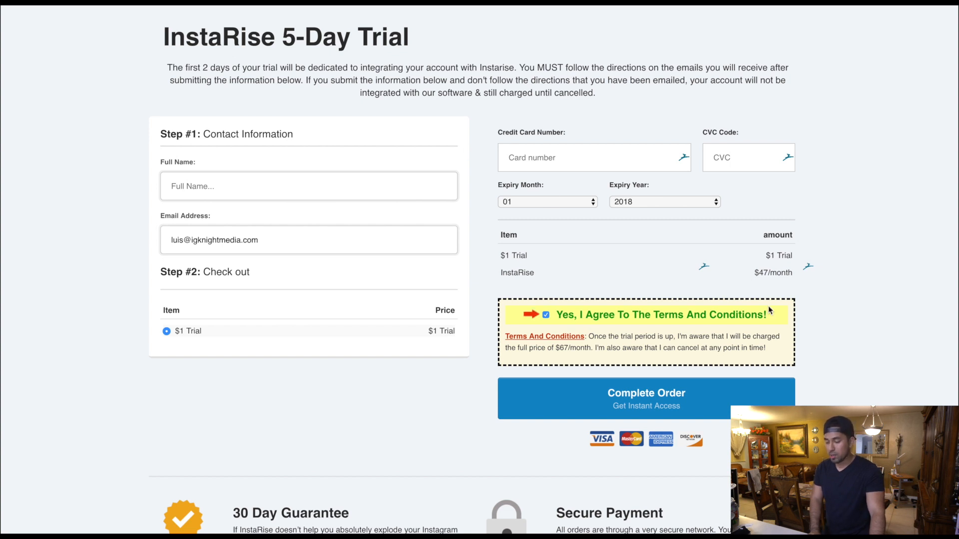
drag(755, 272, 788, 273)
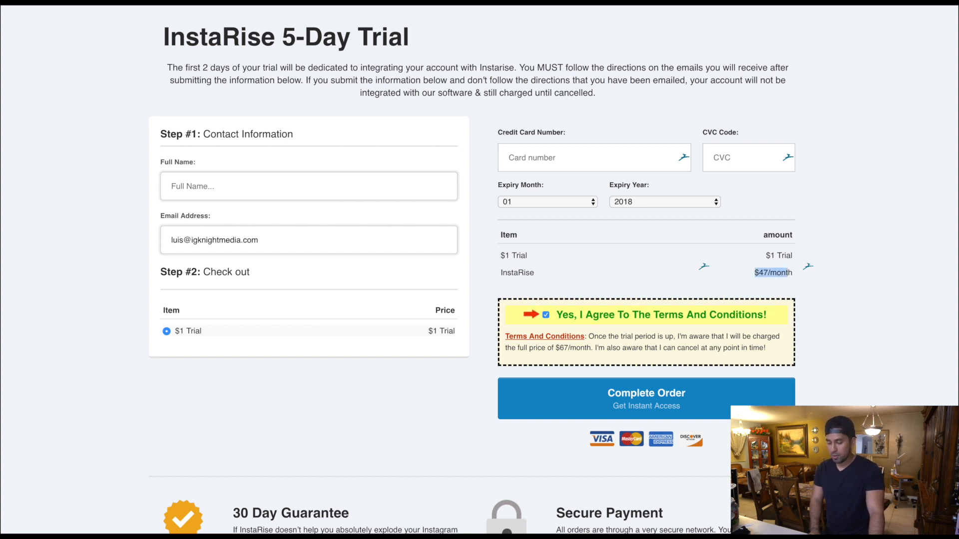
- Return to the ClickFunnels product list, check the amount in the Insta Rise product's settings, and close them without updating
click(328, 2)
click(743, 231)
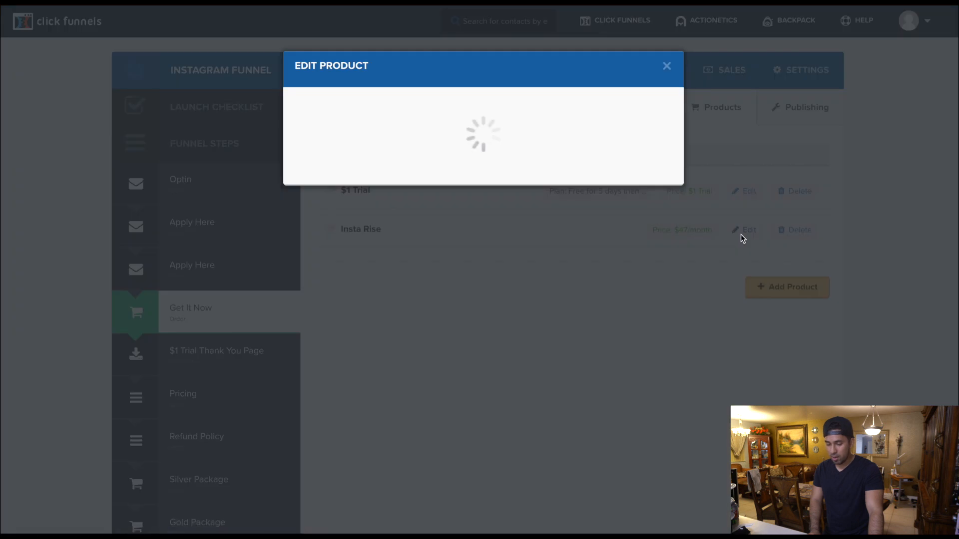
click(344, 247)
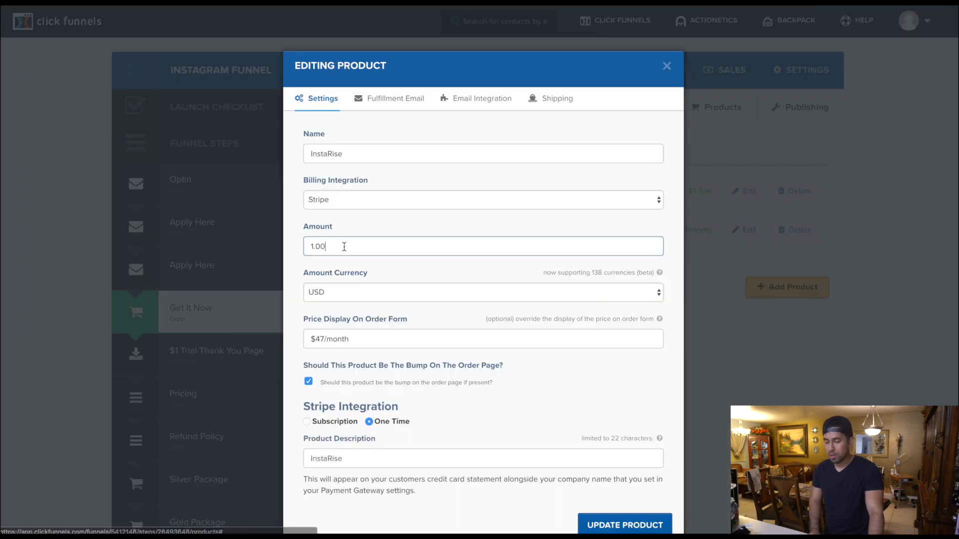
click(666, 68)
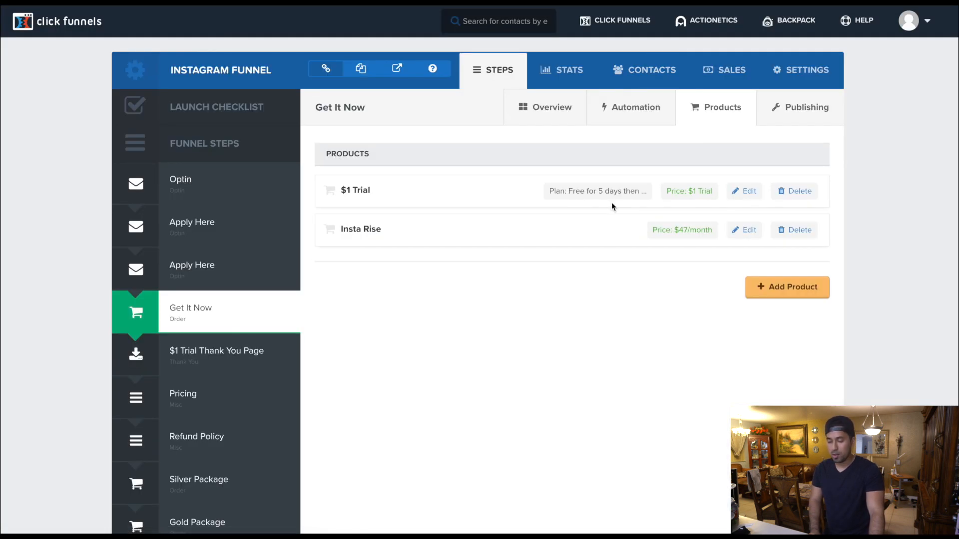
- Recheck the $1 Trial product's plan against the Insta Rise product's price in the product list
drag(496, 193, 649, 193)
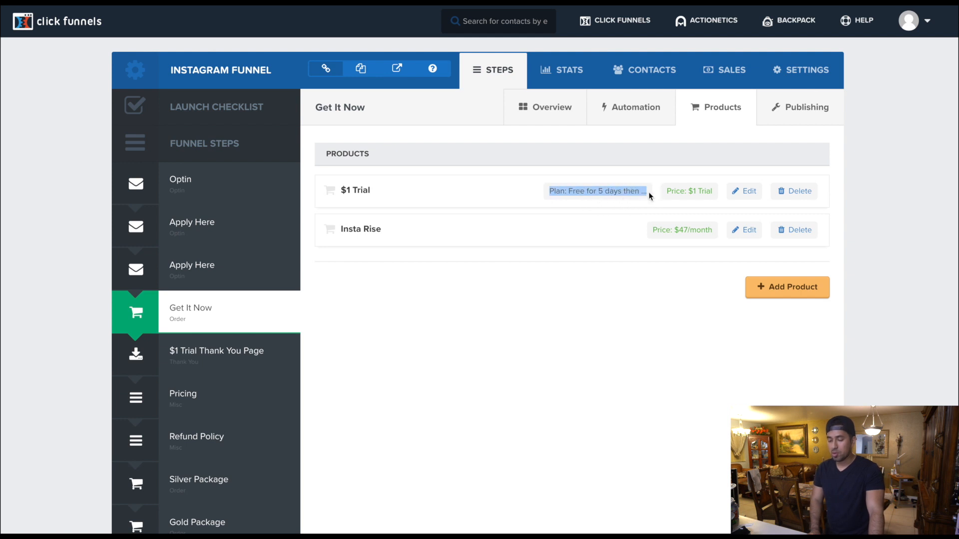
click(649, 193)
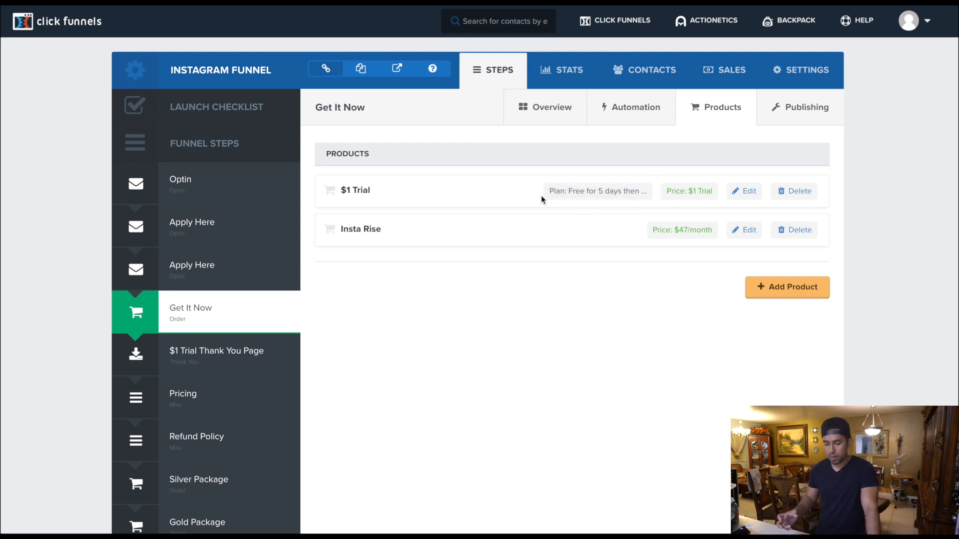
drag(620, 225, 656, 225)
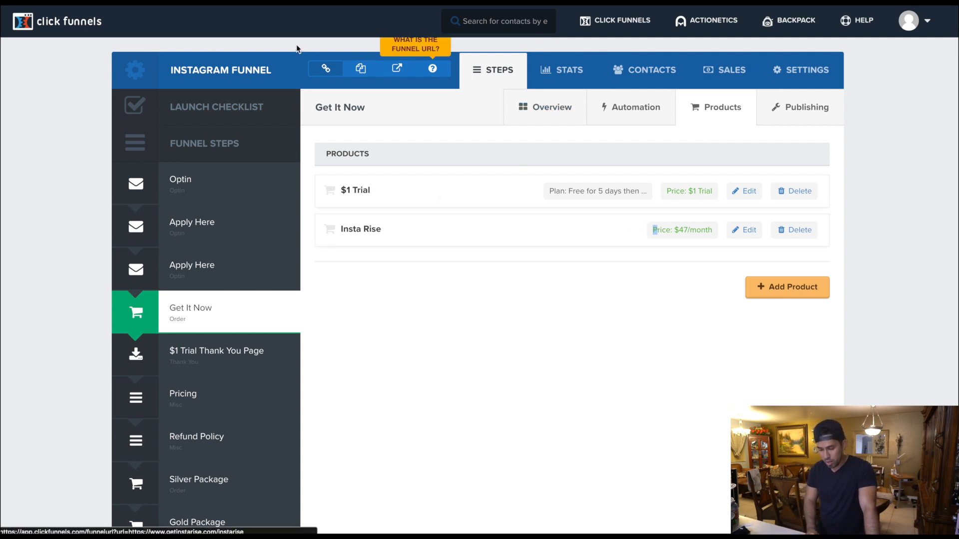
- Open the Get It Now order page in the page editor, and open the Complete Order button's settings
click(552, 106)
click(360, 332)
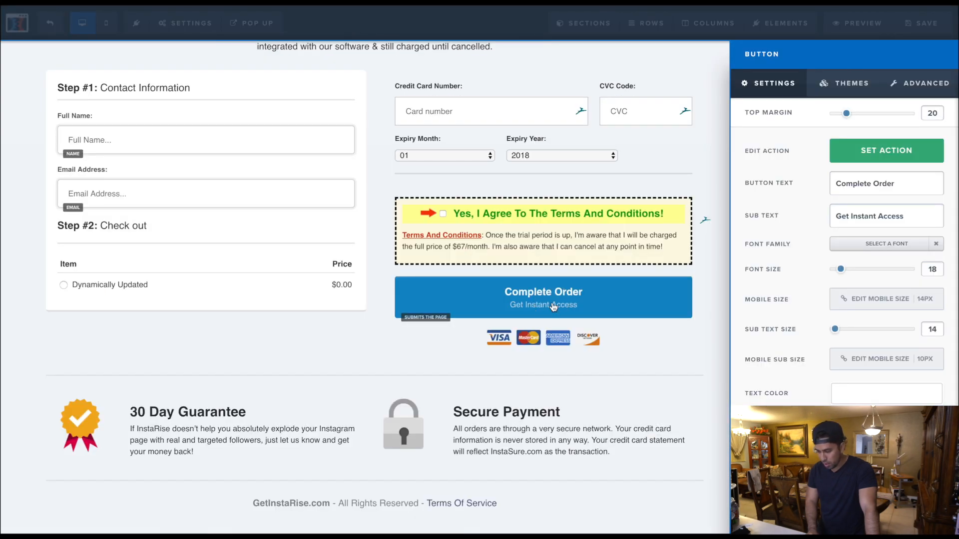
click(554, 305)
click(607, 298)
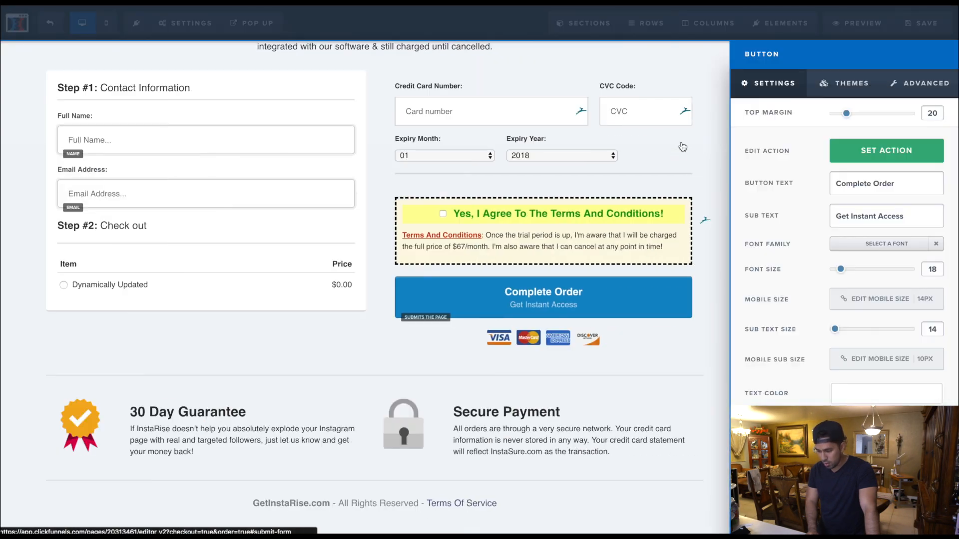
- Hide the Complete Order button on the order page through the element manager, and close the element list
click(777, 25)
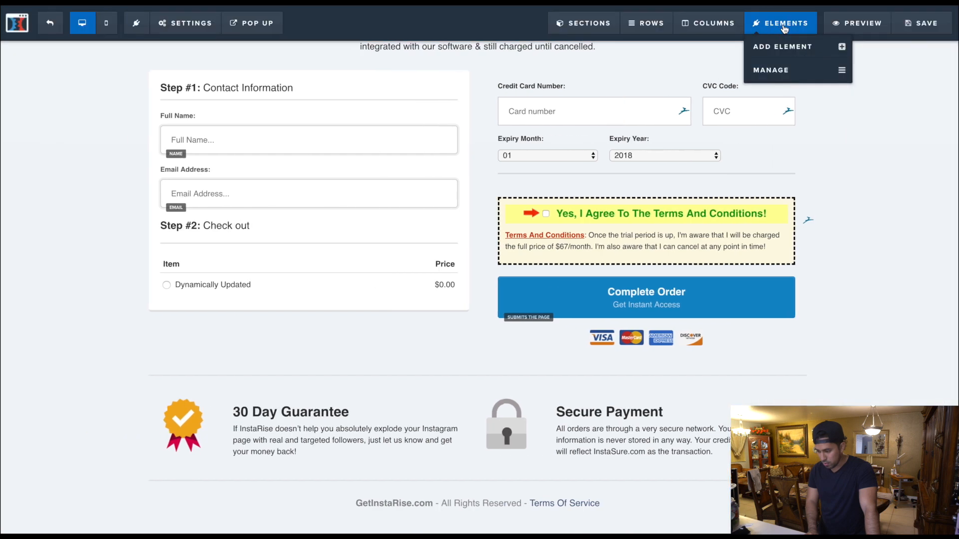
click(819, 69)
scroll(859, 295, down, 8)
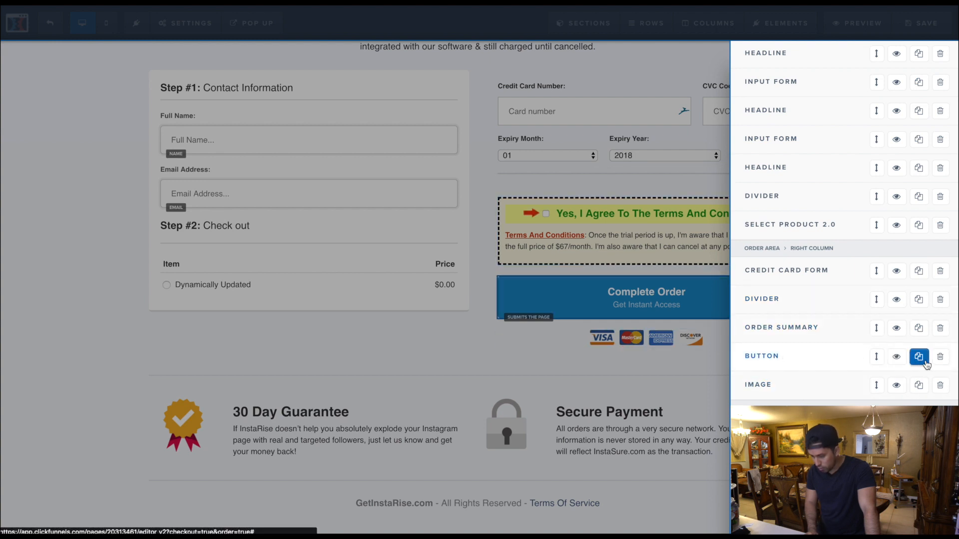
click(897, 358)
click(644, 298)
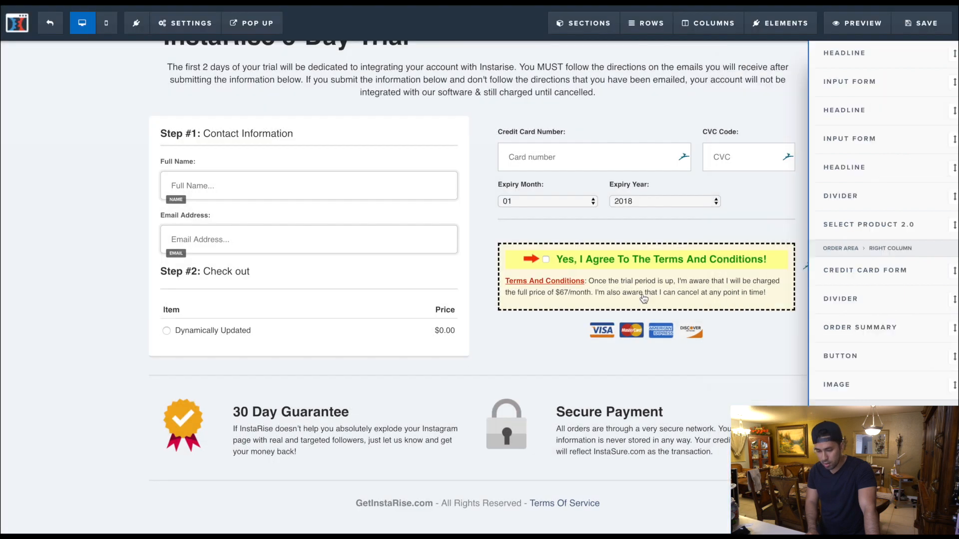
- Examine the script in the order page's footer tracking code, and close the code window
click(192, 24)
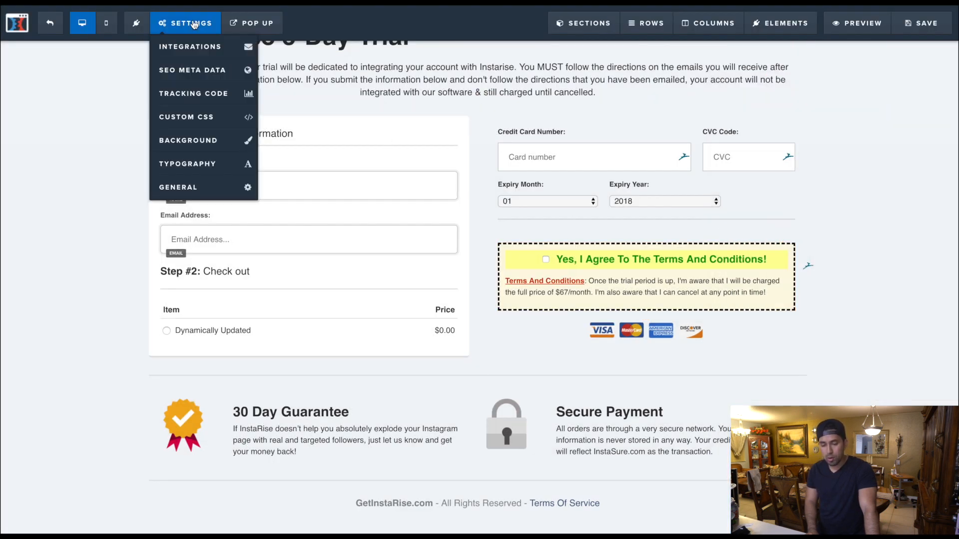
click(192, 94)
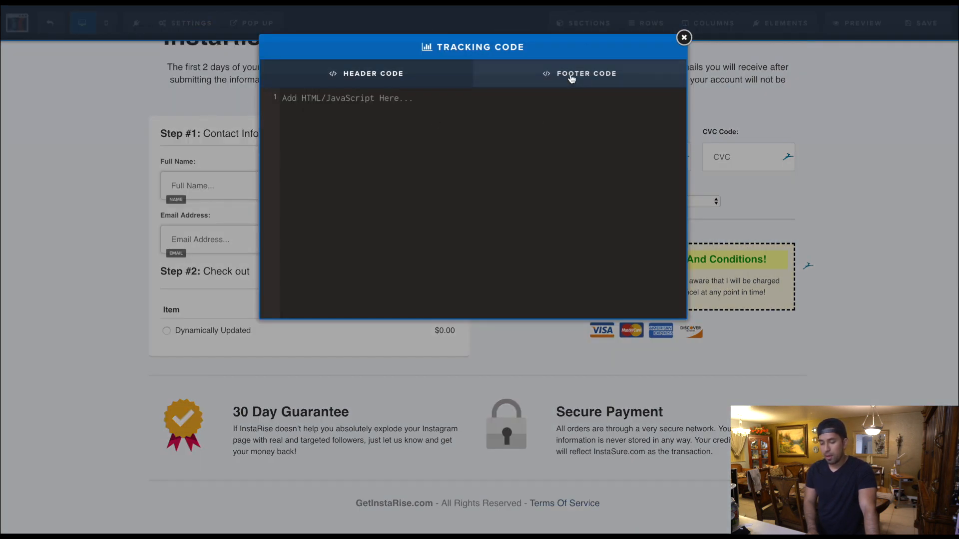
click(571, 76)
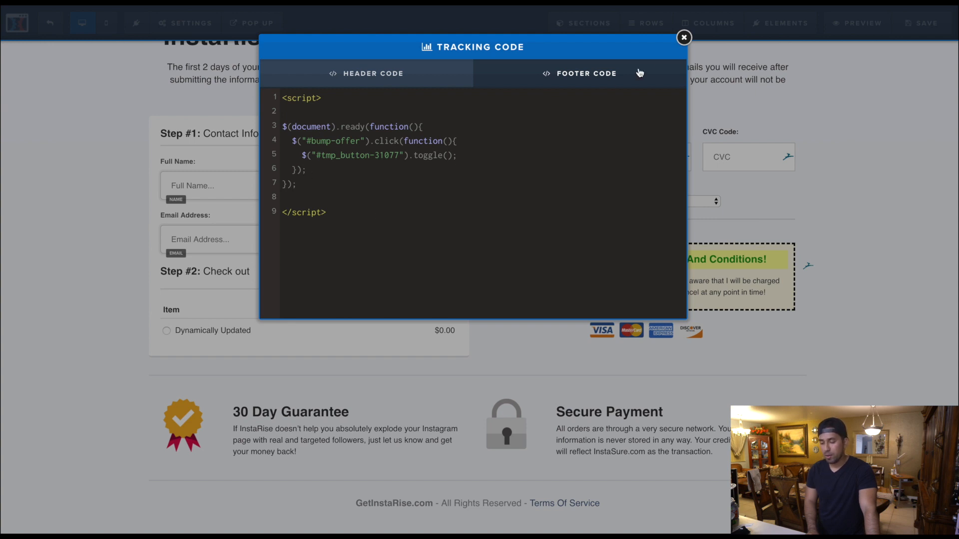
click(683, 37)
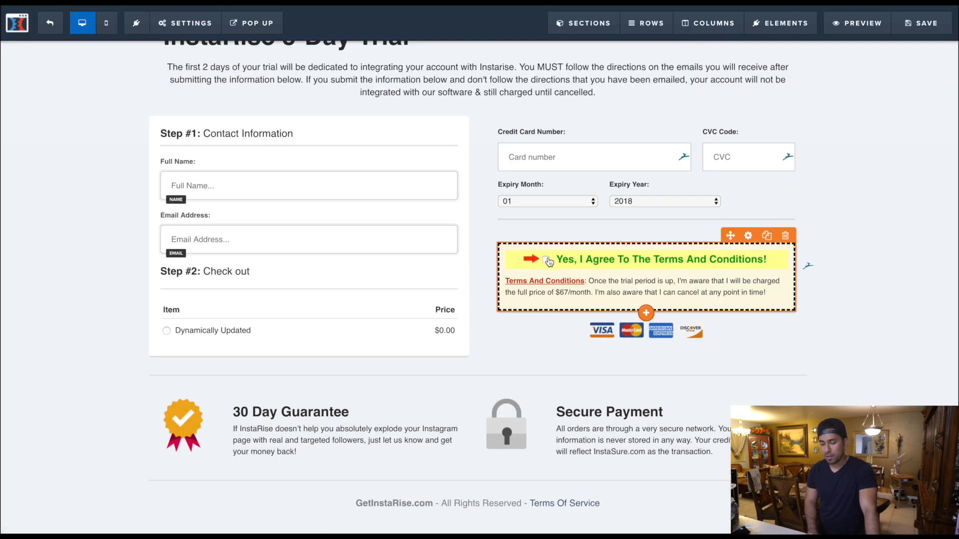
- Reopen the footer tracking code, highlight the number of the button ID in the toggle line, and close it without changes
mouse_move(185, 23)
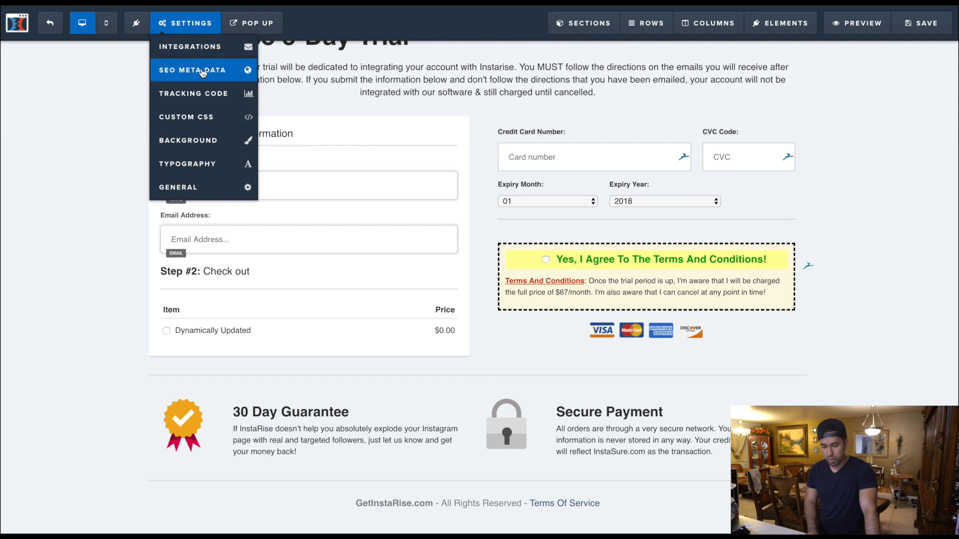
click(215, 93)
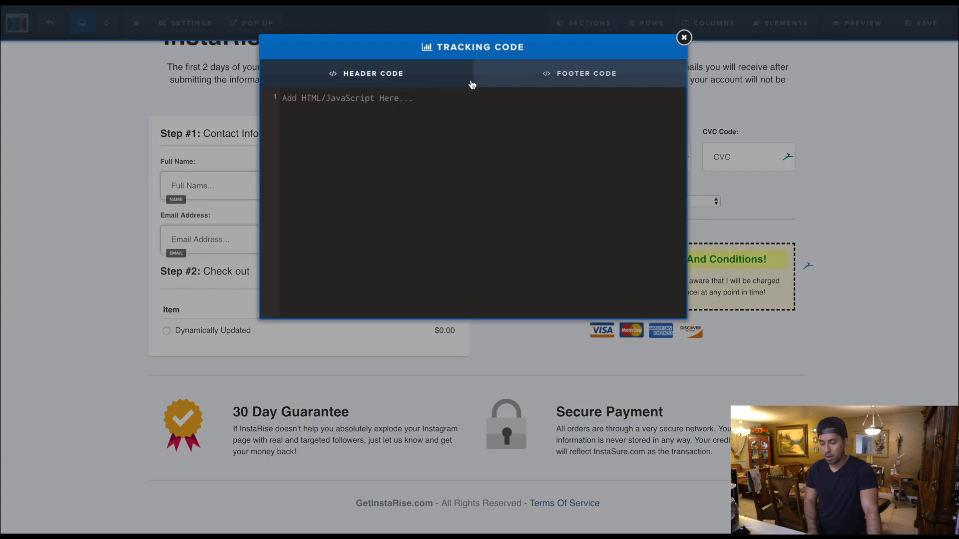
click(536, 80)
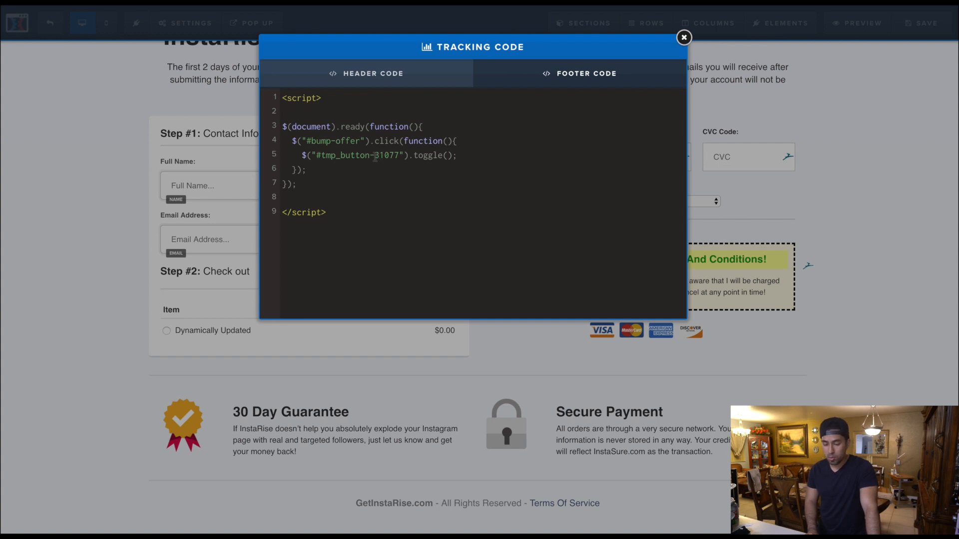
drag(377, 157, 397, 157)
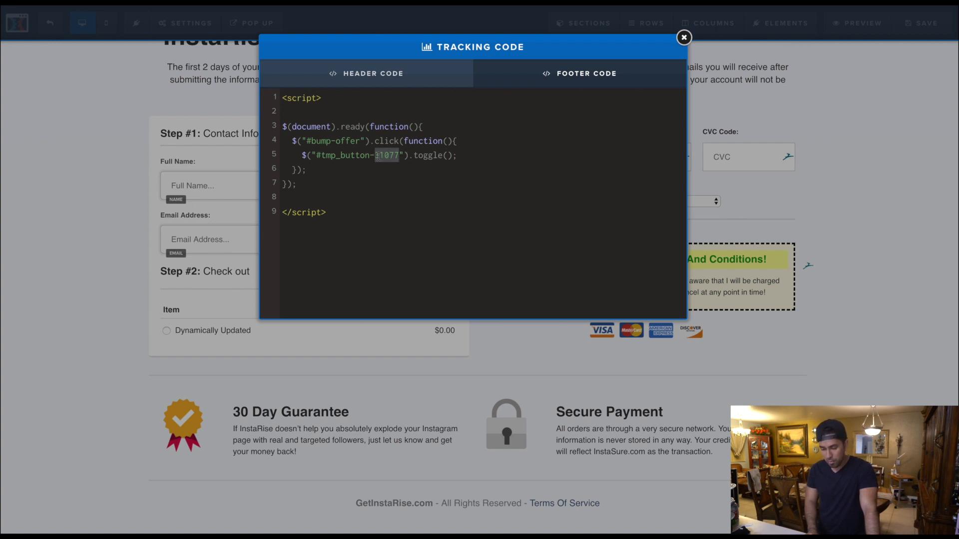
drag(377, 157, 400, 157)
click(684, 37)
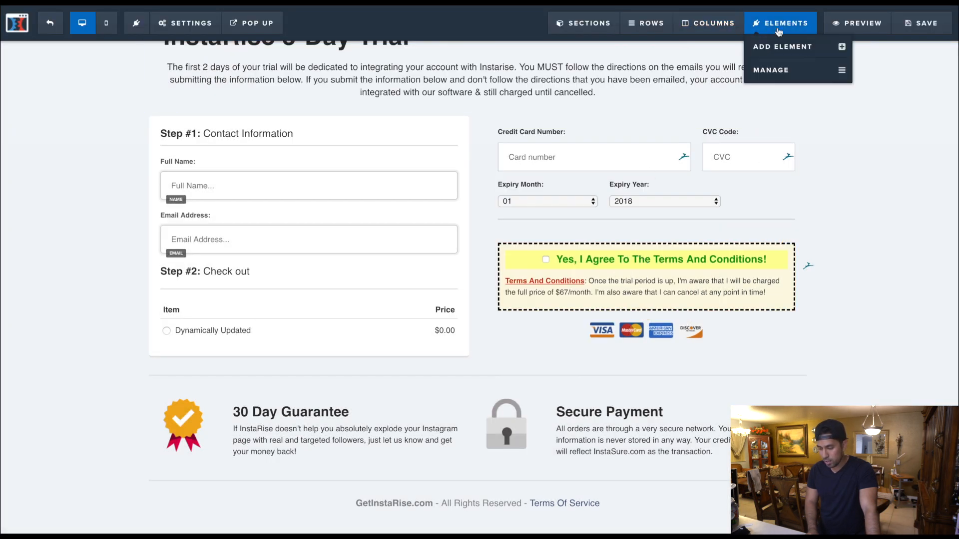
- Unhide the order button in the element manager so it shows on the page again
mouse_move(775, 26)
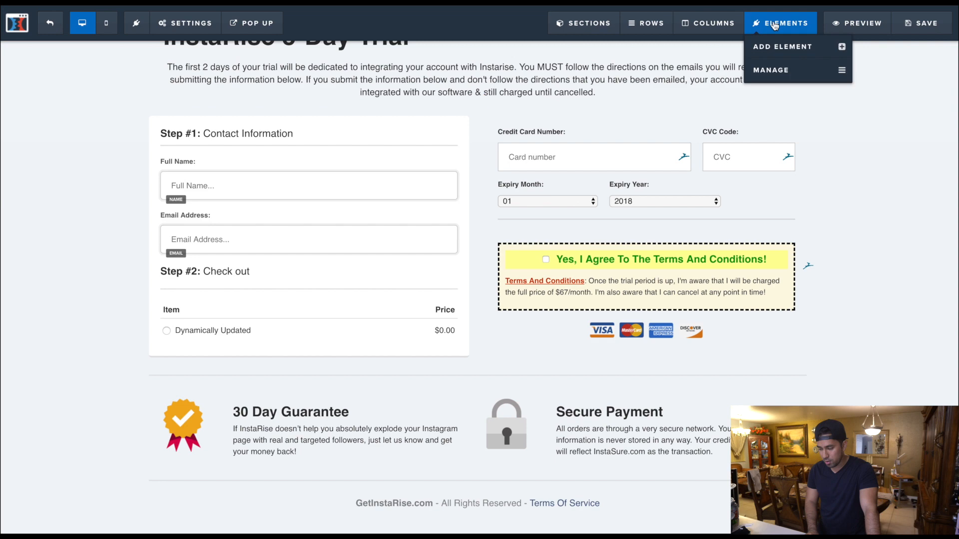
click(769, 70)
scroll(754, 328, down, 5)
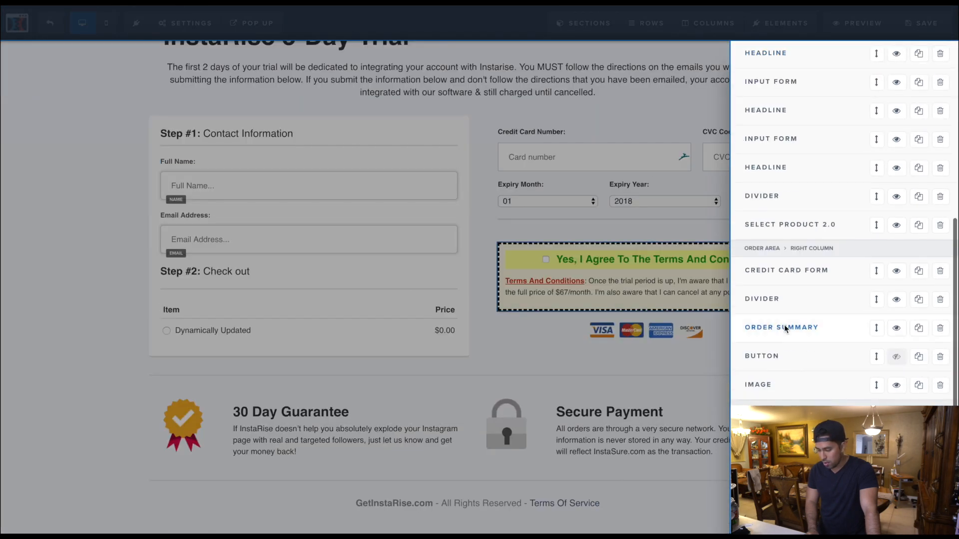
click(899, 358)
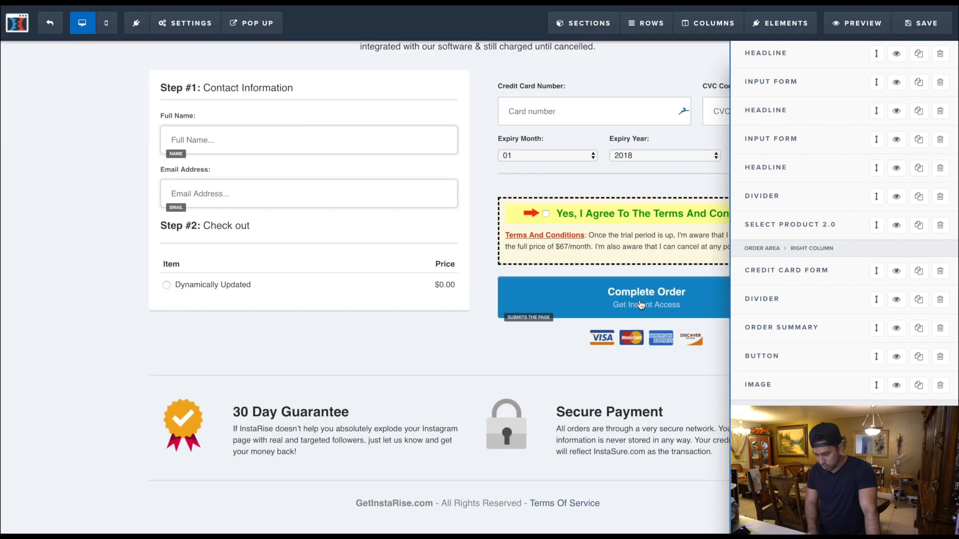
click(641, 305)
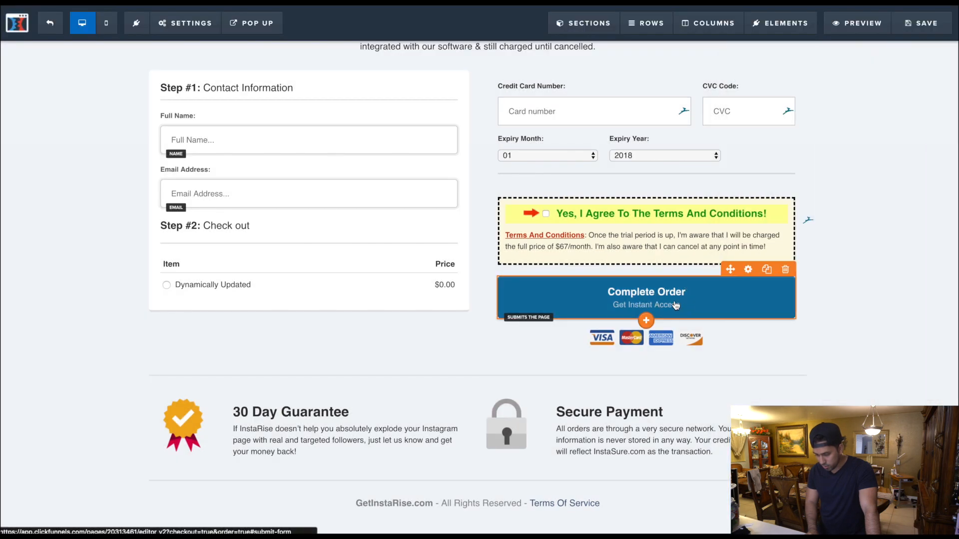
- Open the Complete Order button's CSS info, highlight the number in its CSS ID selector, and close the info
click(675, 305)
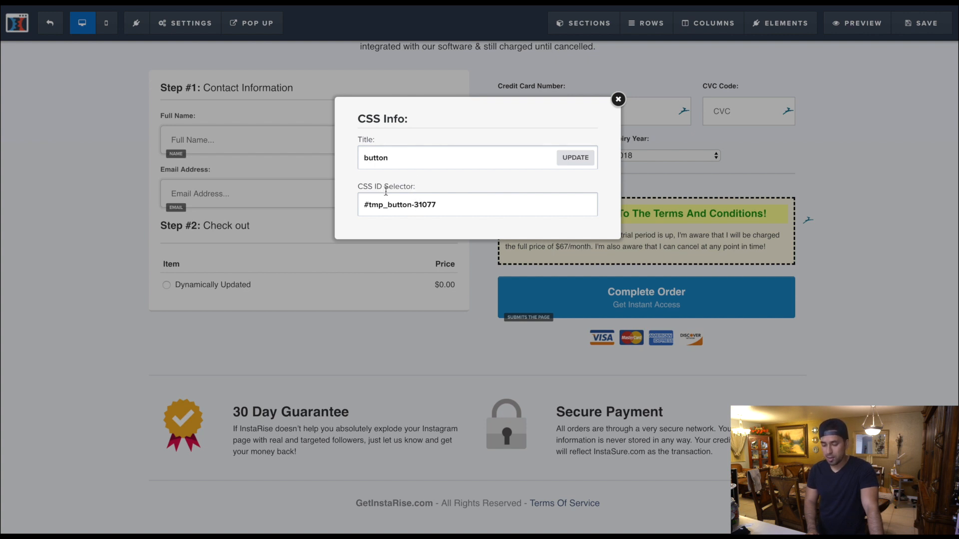
drag(414, 205, 475, 207)
click(618, 99)
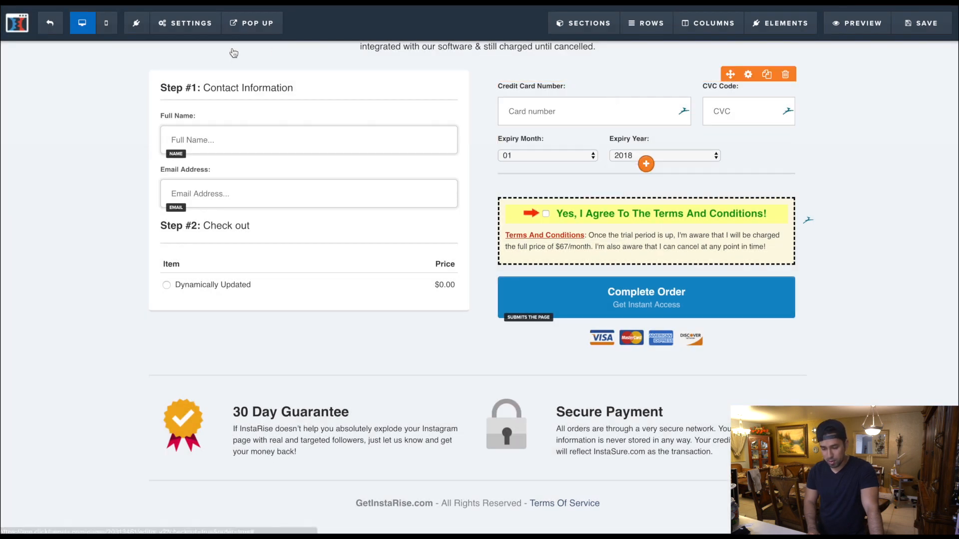
- Check the button number in the footer tracking code against the Complete Order button's CSS ID, and close the code
mouse_move(191, 31)
click(194, 94)
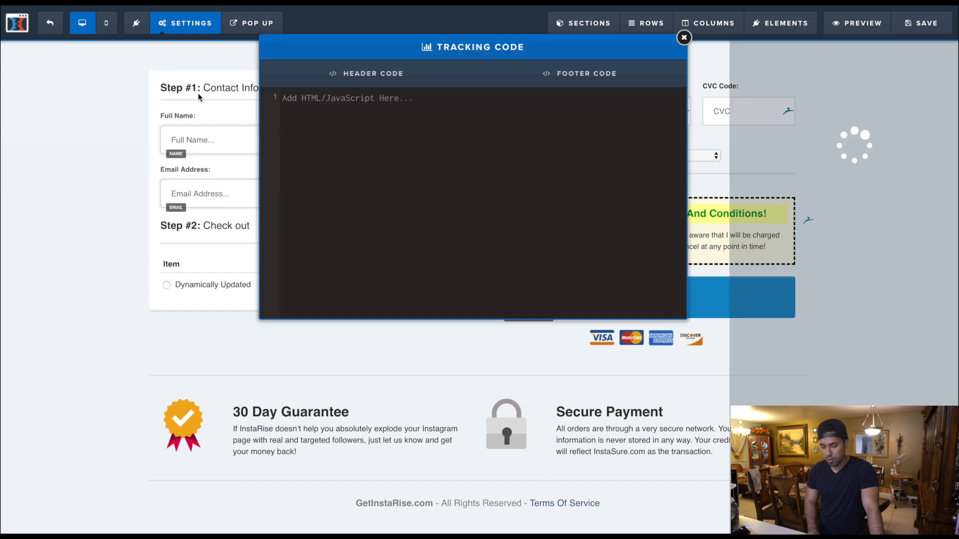
click(515, 76)
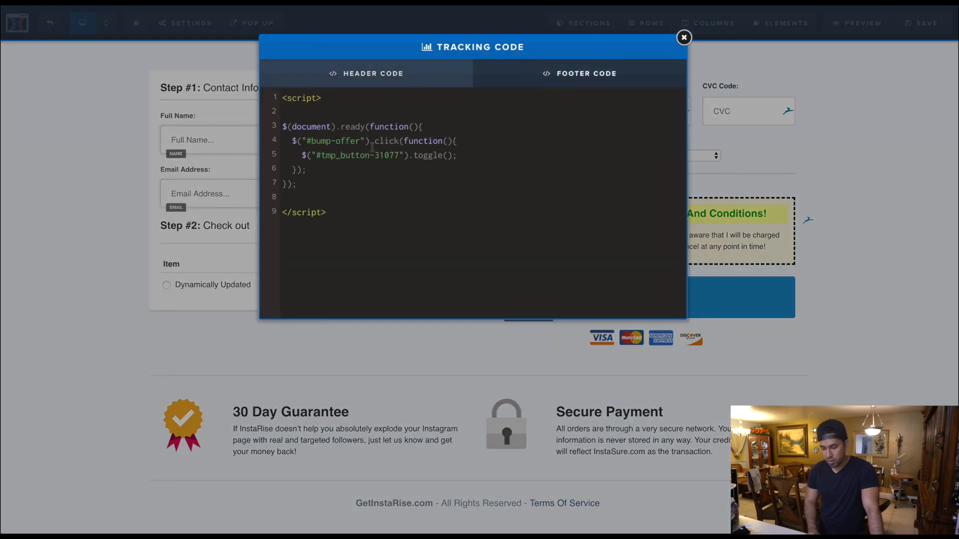
drag(374, 155, 400, 158)
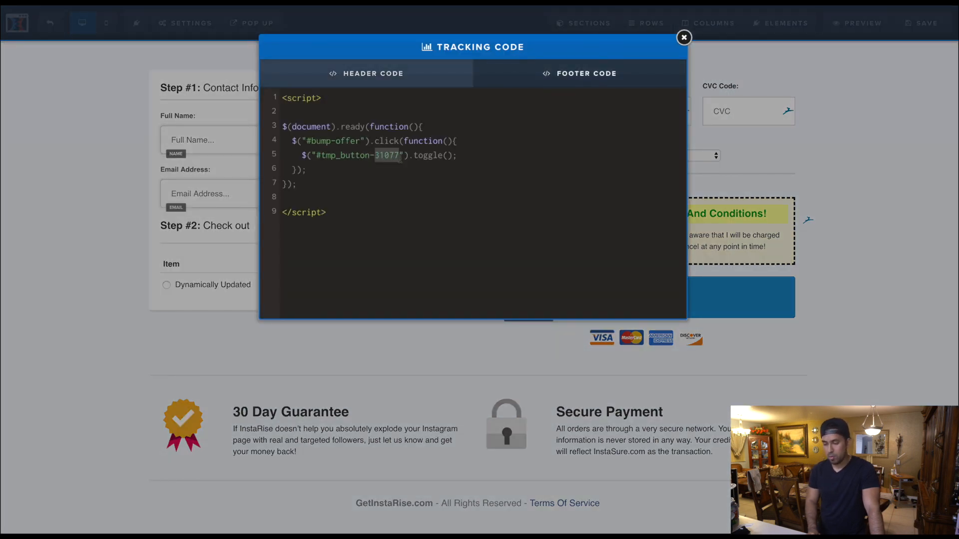
click(684, 38)
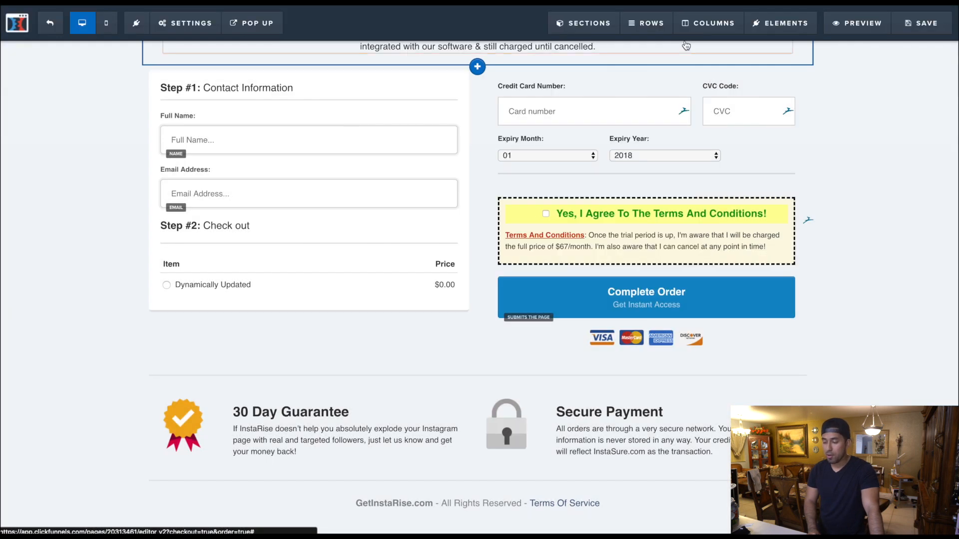
- Hide the Complete Order button in the order area's right column through the element manager, and save the page
scroll(783, 29, up, 3)
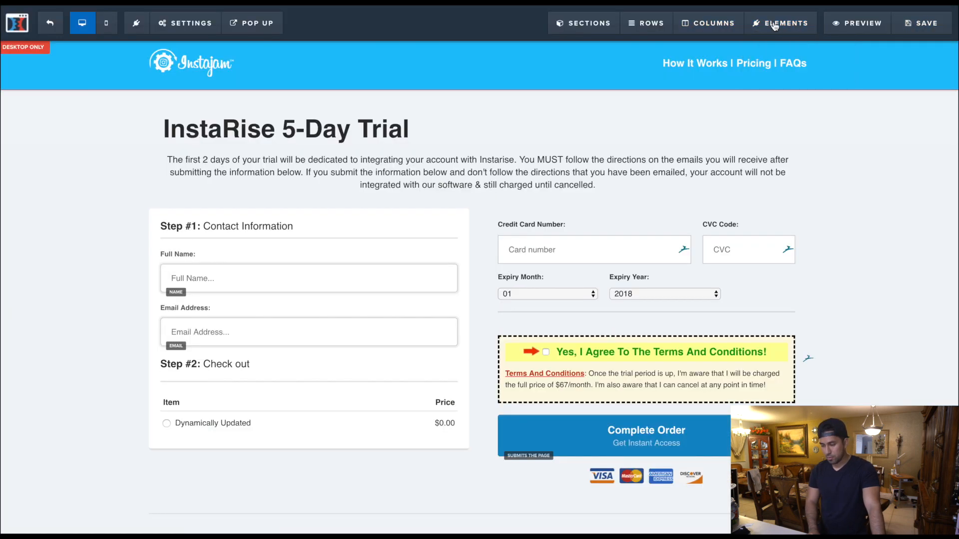
mouse_move(784, 30)
click(779, 70)
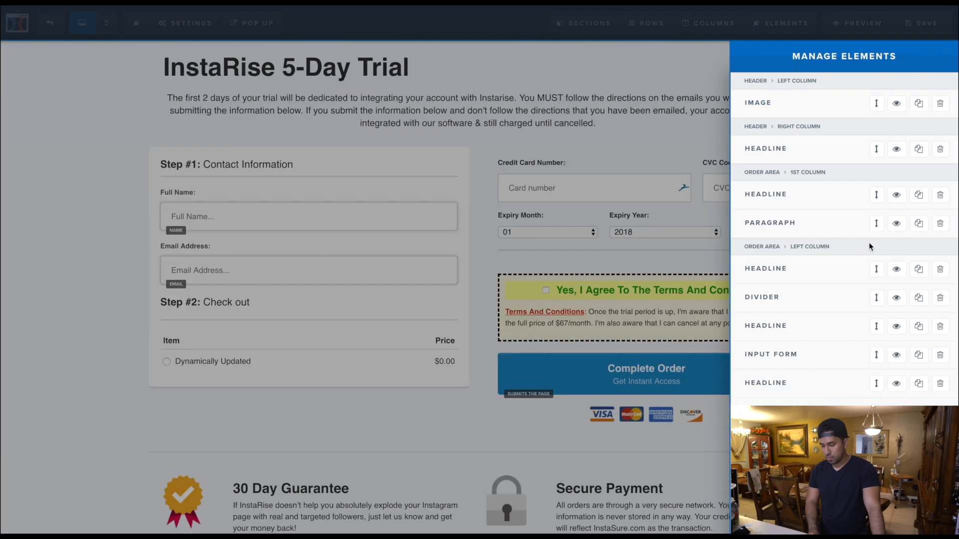
scroll(843, 313, down, 5)
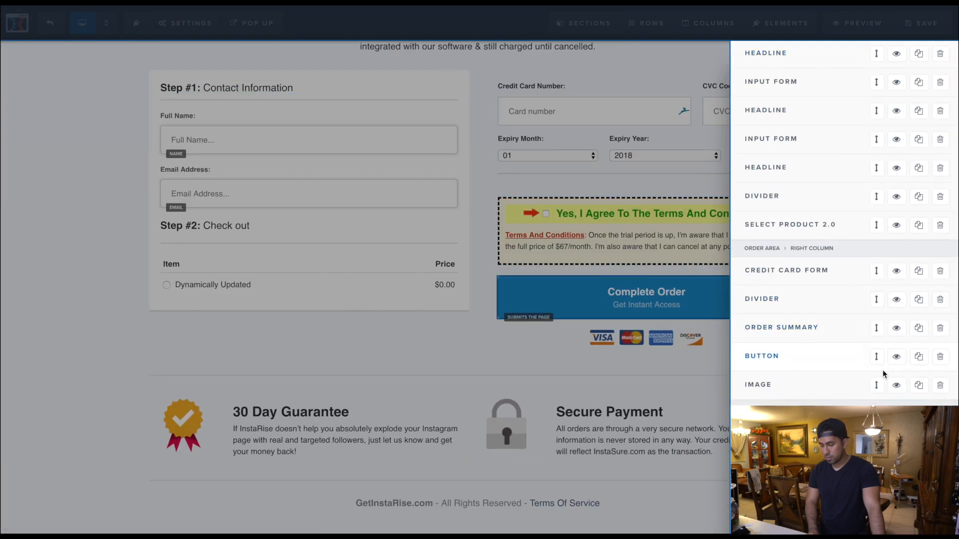
click(897, 358)
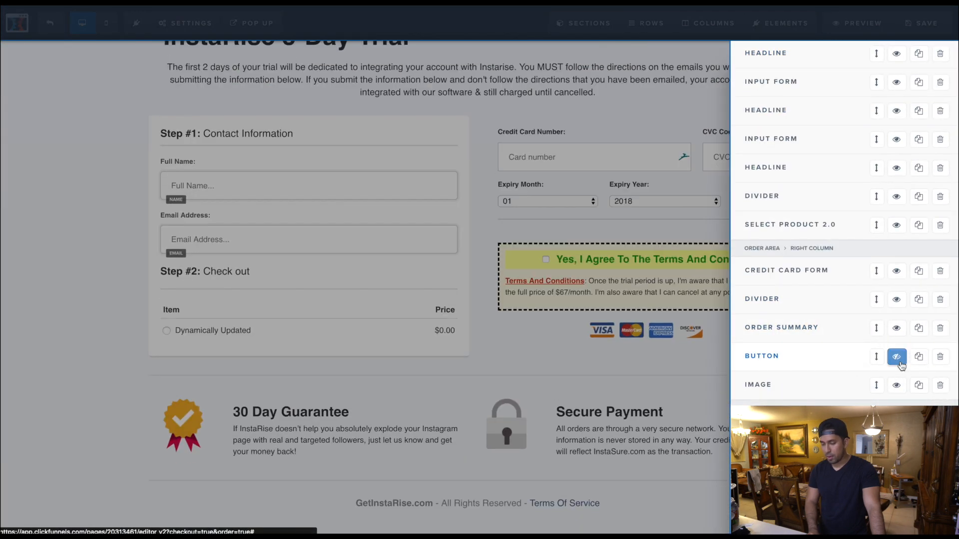
click(635, 333)
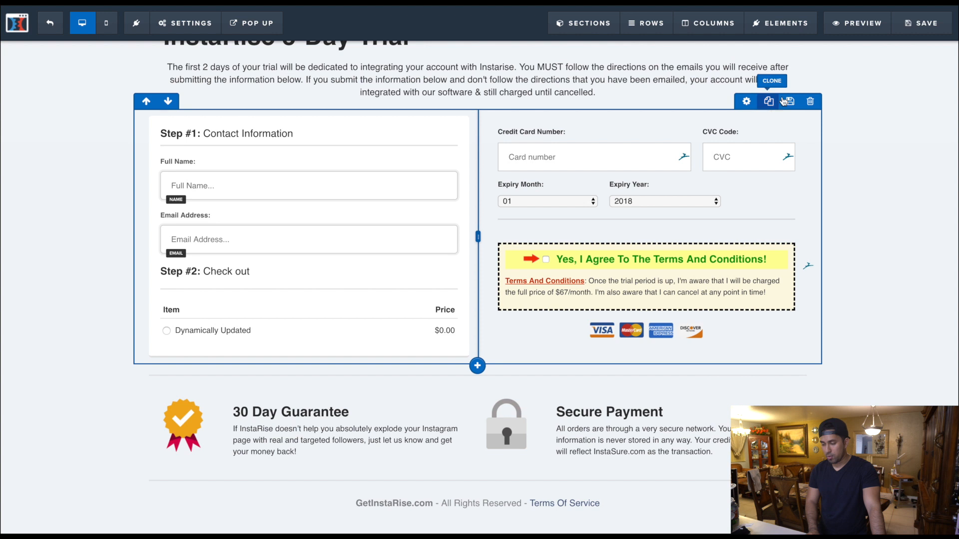
click(919, 30)
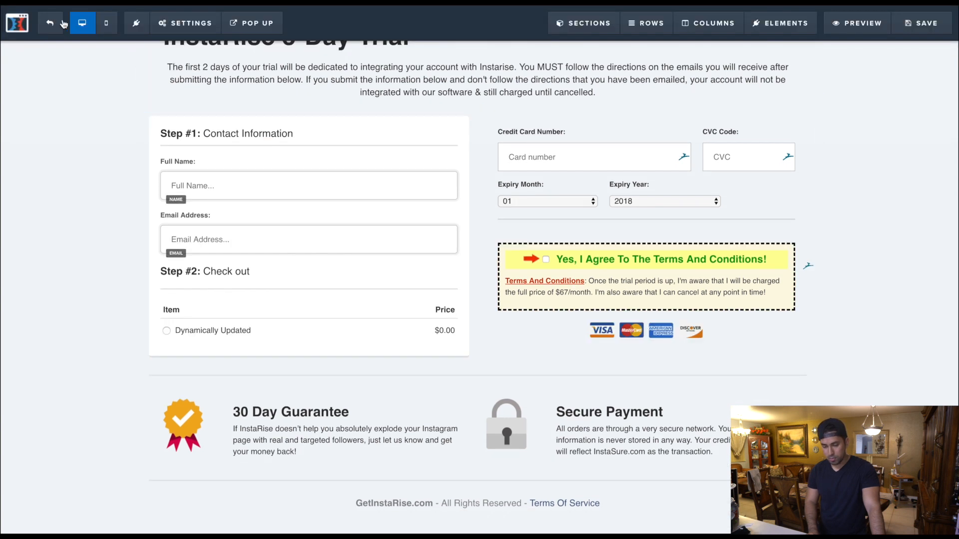
- Exit the editor, open the live Get It Now page, and agree to the terms and conditions to test the hidden button
click(55, 24)
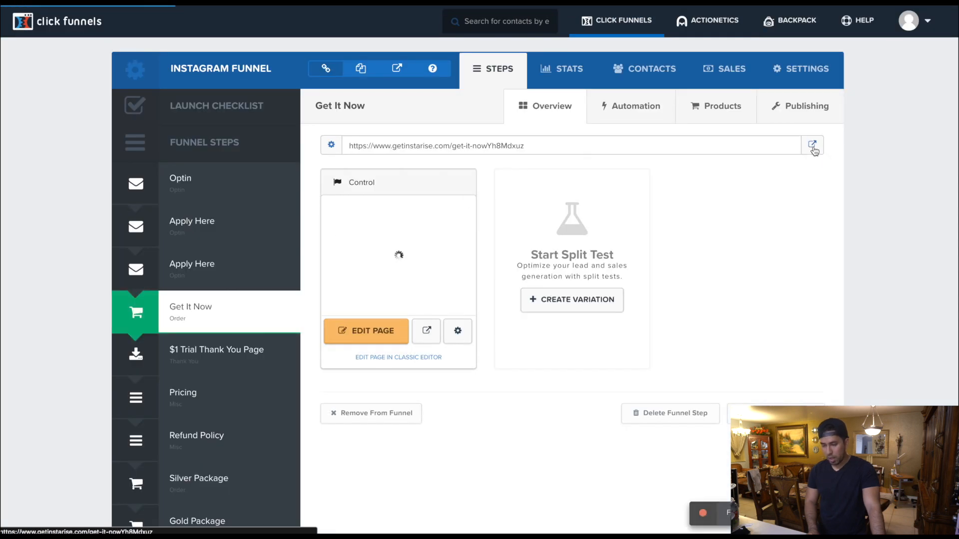
click(813, 146)
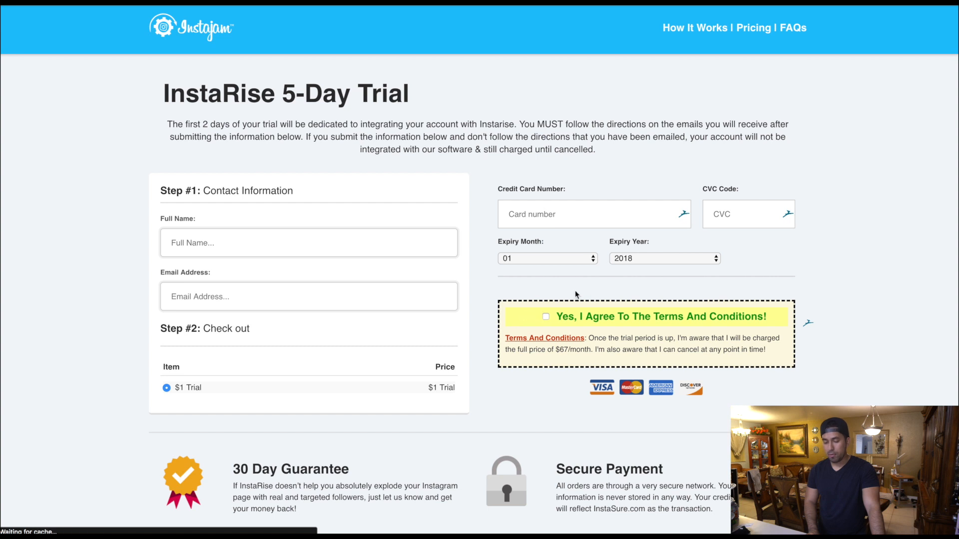
scroll(574, 289, down, 2)
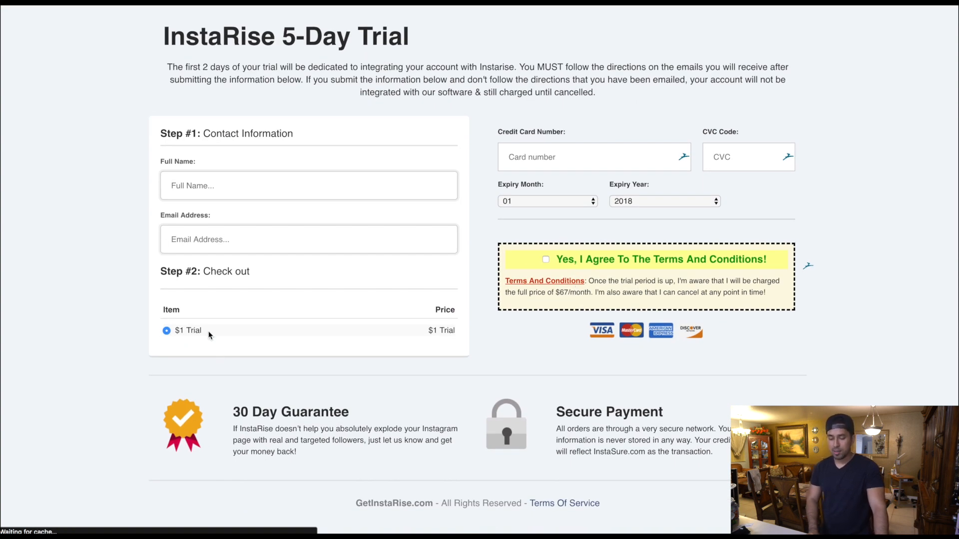
click(547, 259)
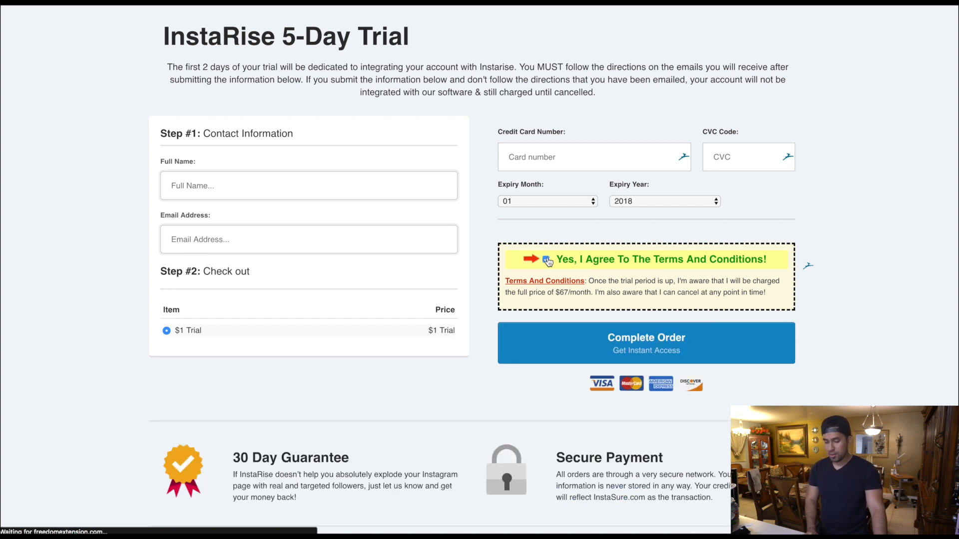